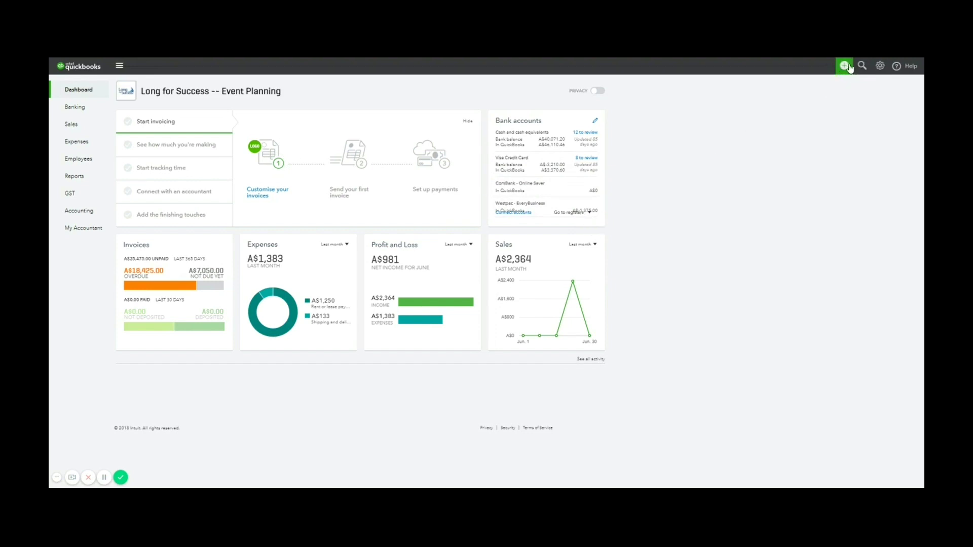
Start a new bill from the Expenses page's New transaction menu
left_click(849, 66)
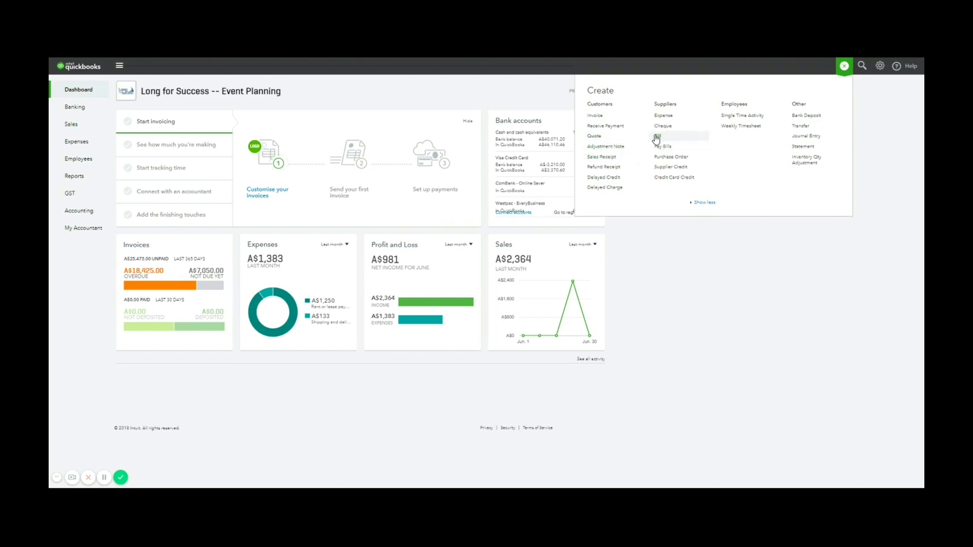
left_click(645, 280)
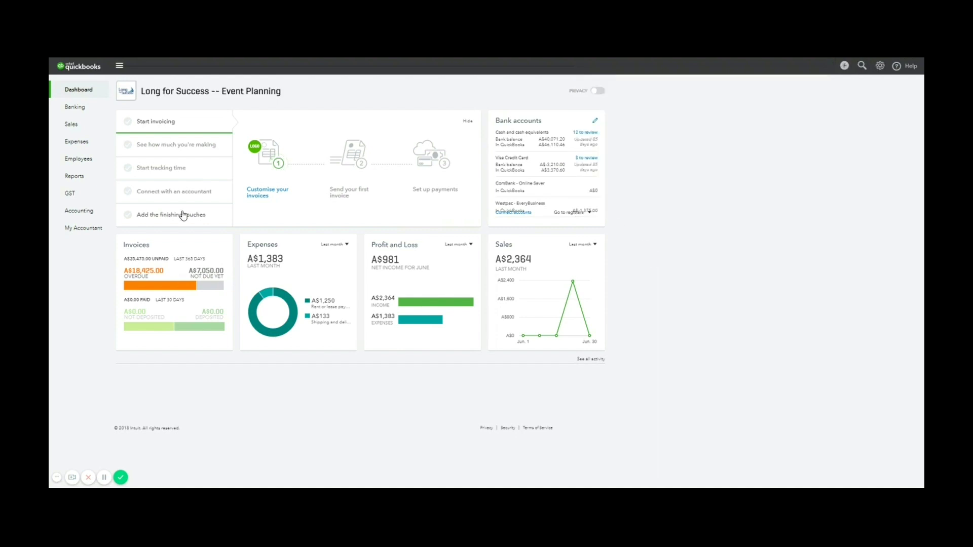
left_click(73, 144)
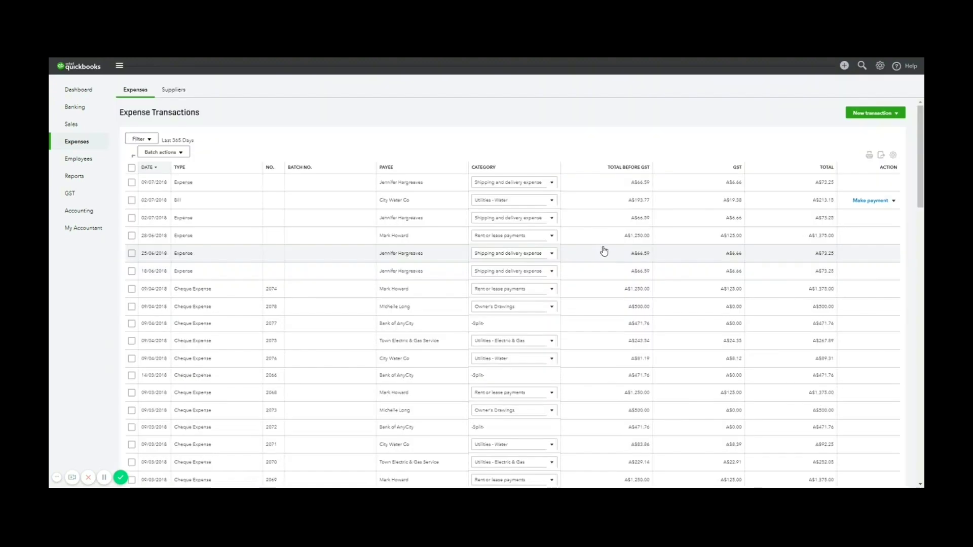
left_click(886, 115)
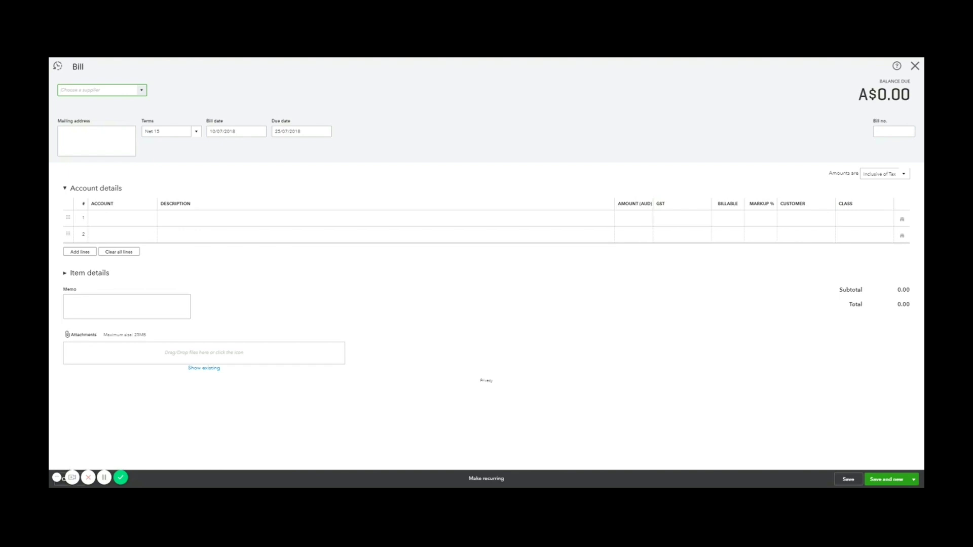
Enter Hilton as the bill's supplier and add it as a new supplier
type("Hilston")
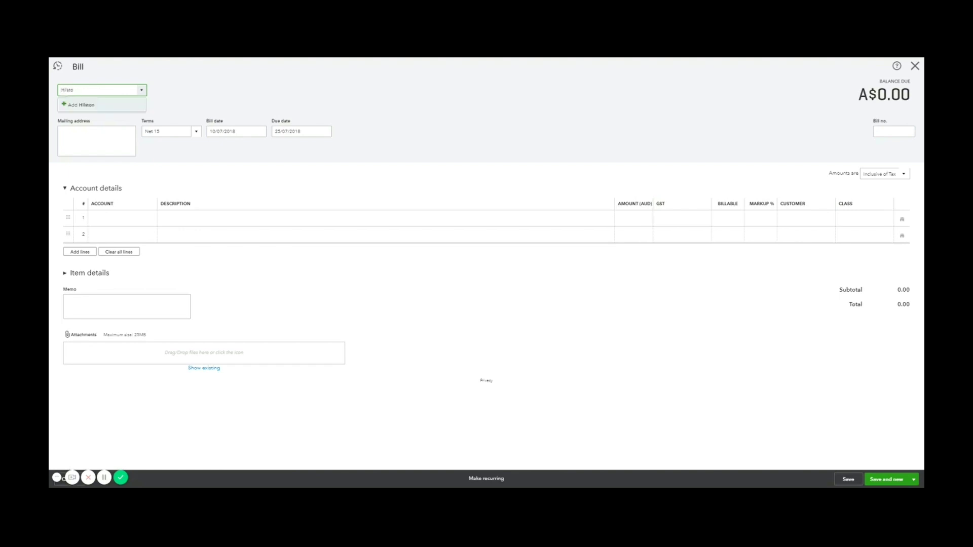
type("ton")
left_click(122, 105)
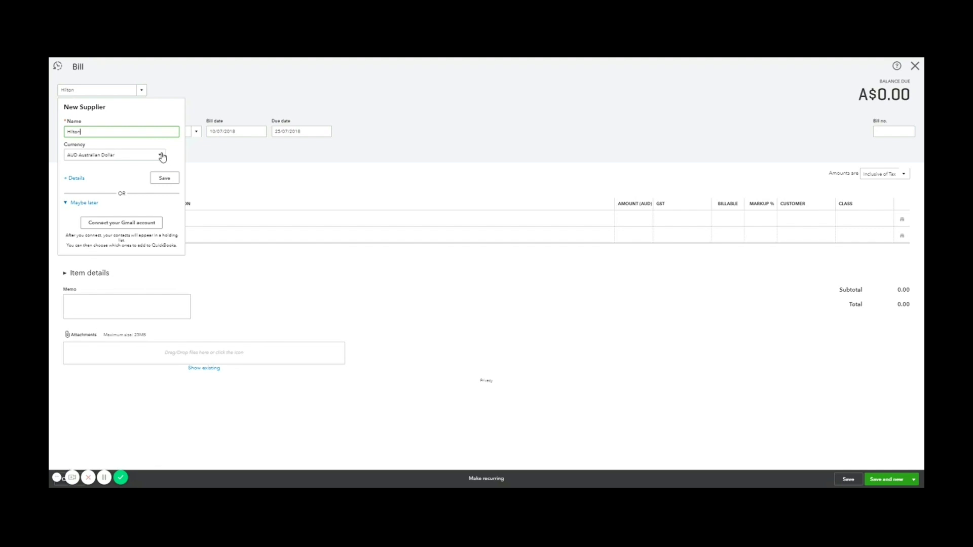
Review Hilton's full supplier details form and save the new supplier
left_click(77, 181)
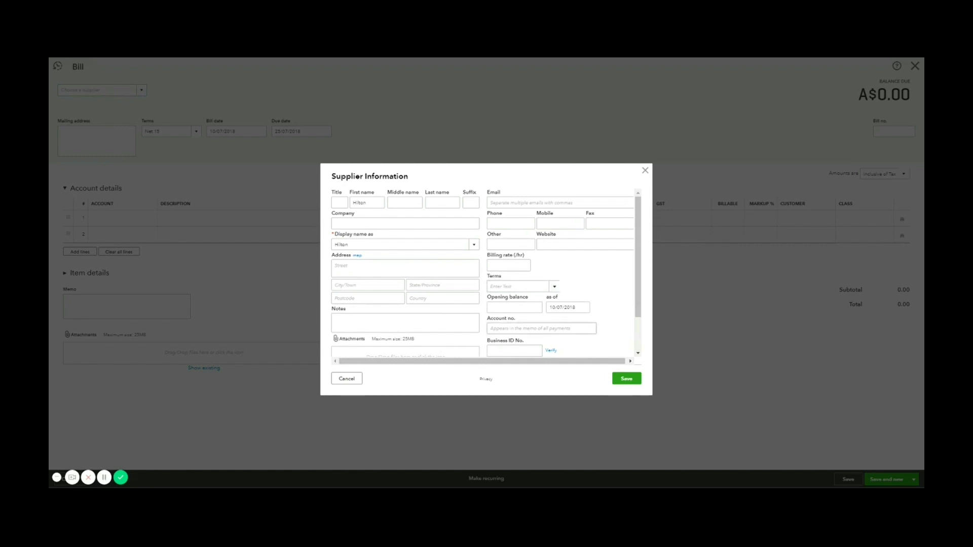
left_click(517, 351)
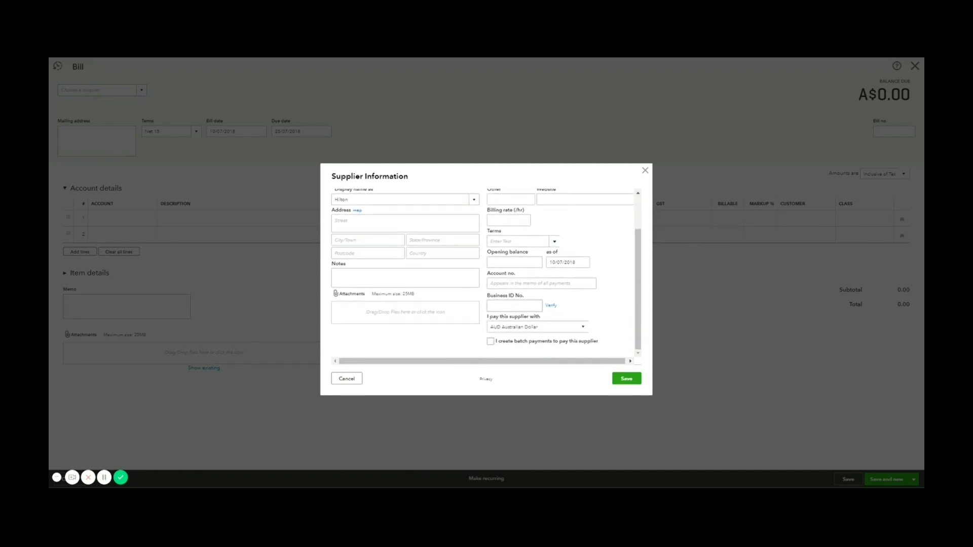
scroll(527, 317, "up", 1)
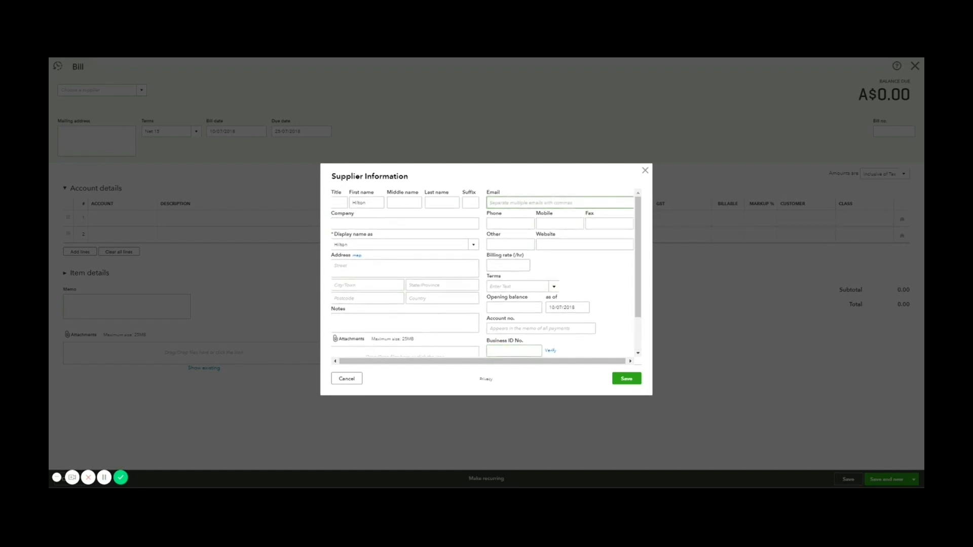
left_click(354, 267)
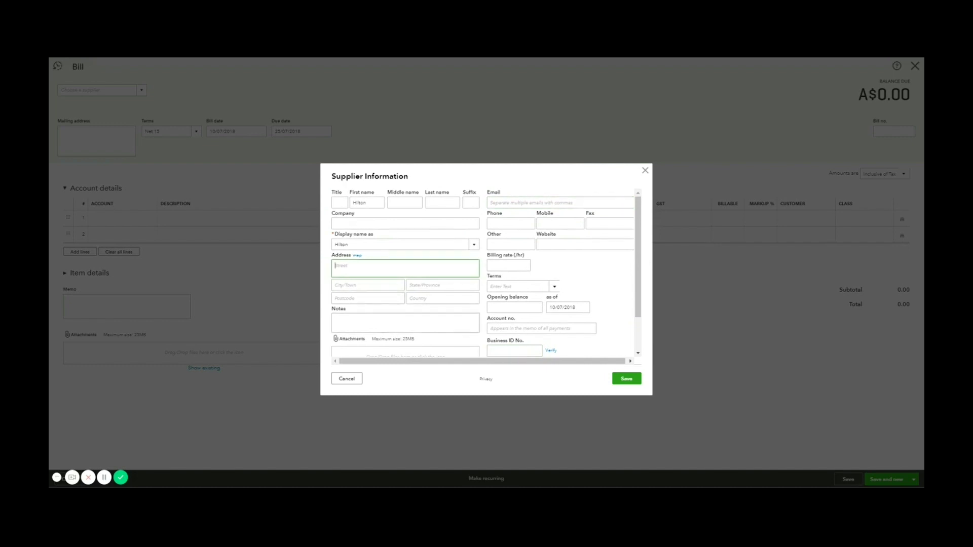
scroll(485, 273, "down", 2)
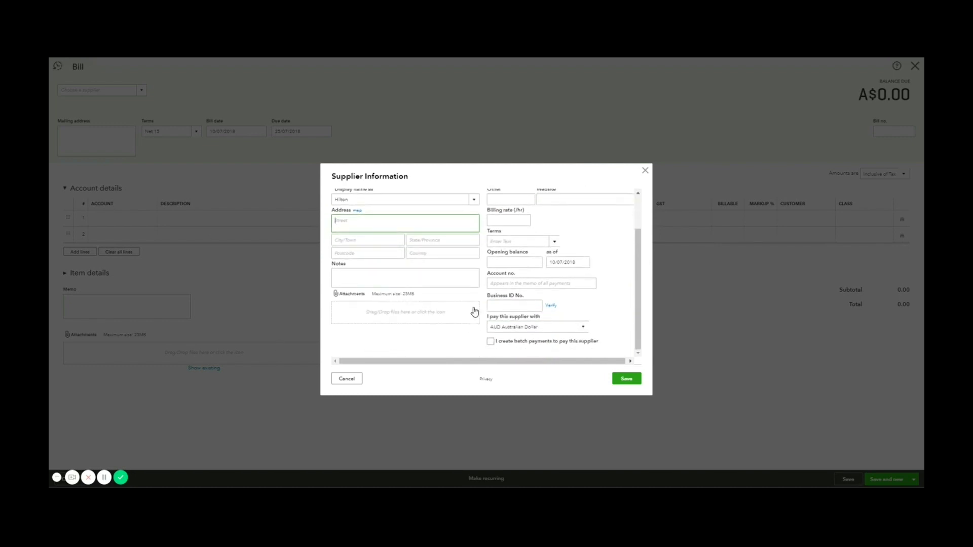
scroll(474, 312, "up", 2)
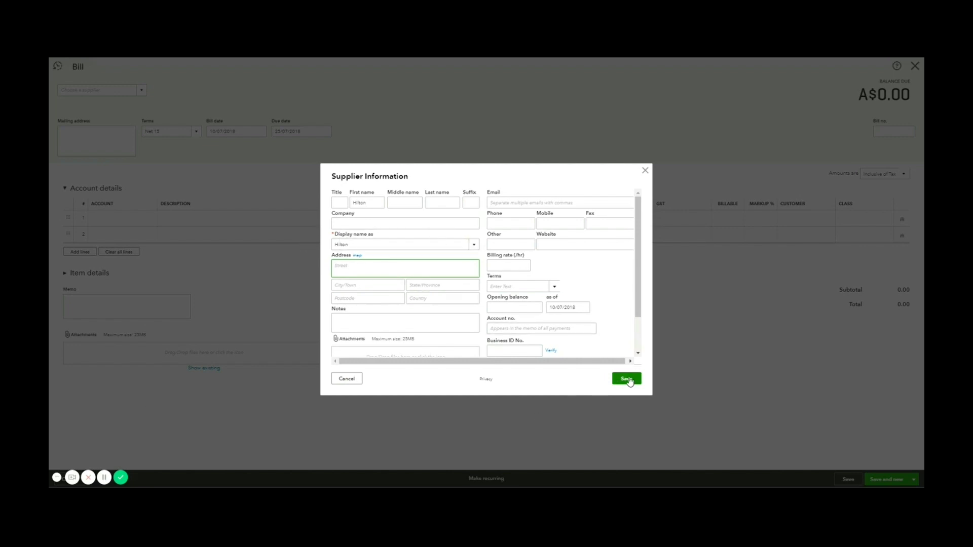
left_click(628, 380)
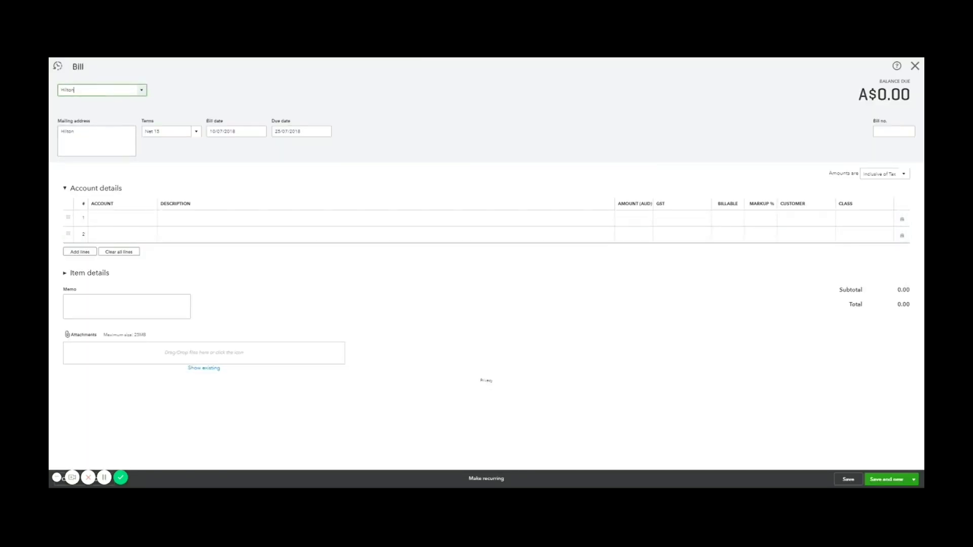
Create a Net 7 payment term of 7 days and apply it to the bill
left_click(195, 137)
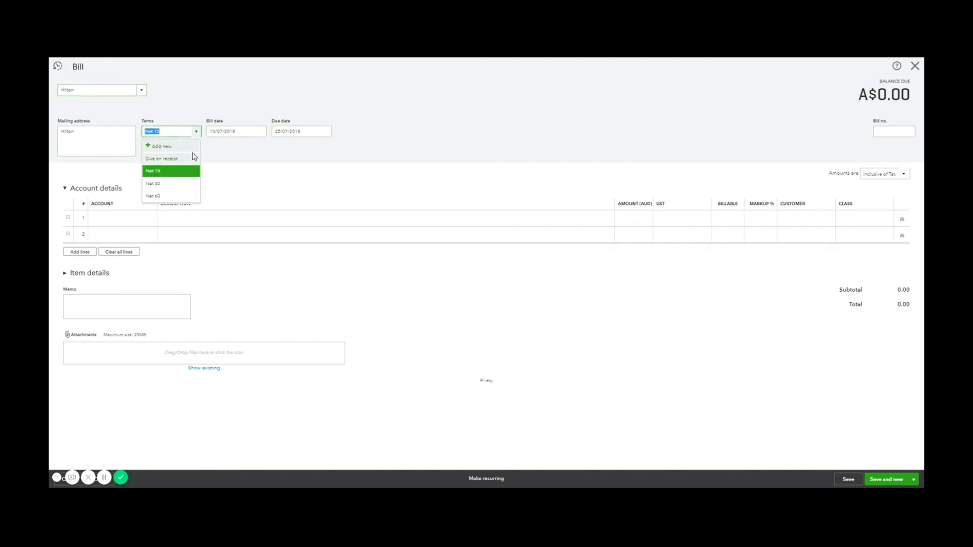
left_click(188, 147)
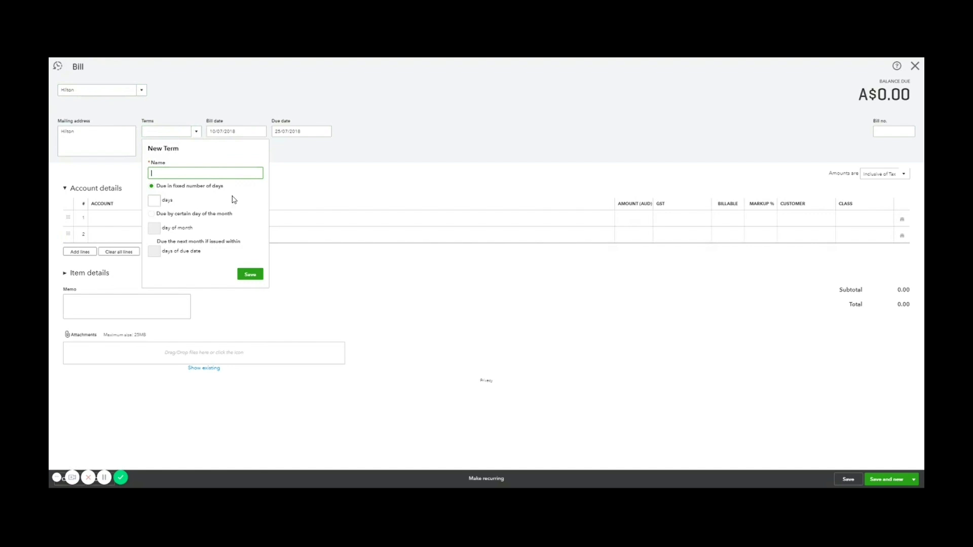
left_click(151, 201)
left_click(206, 173)
type("Net 7")
key("Tab")
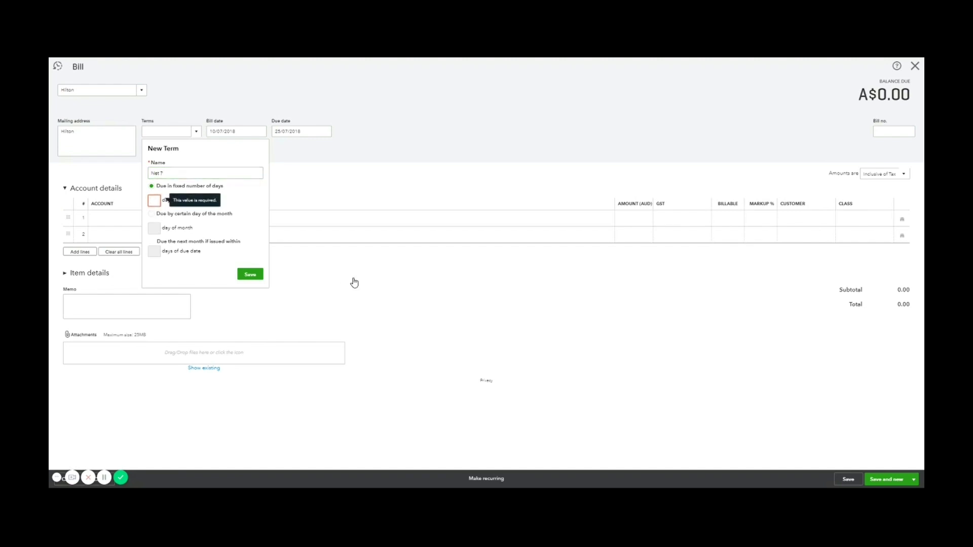
left_click(251, 276)
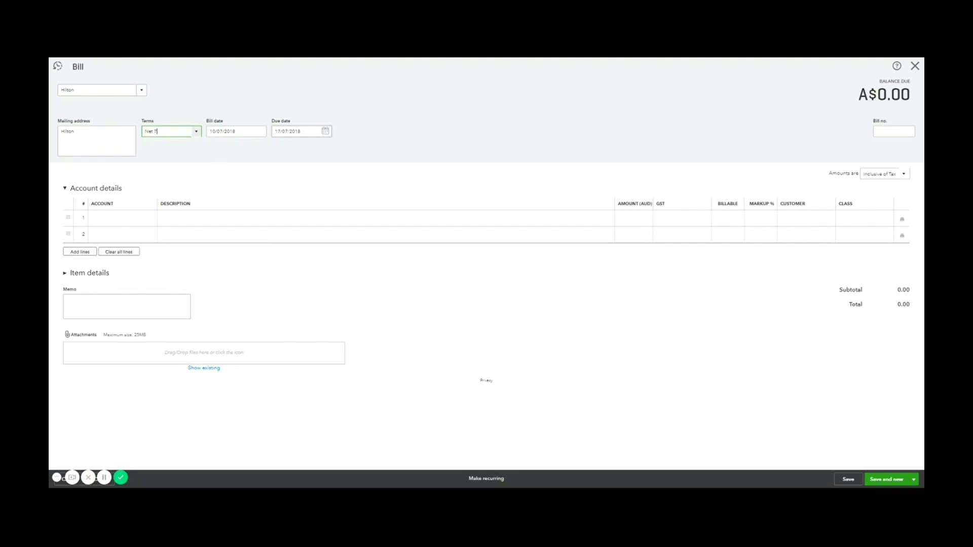
Set the bill date to 10 February 2018 using the calendar
left_click(383, 491)
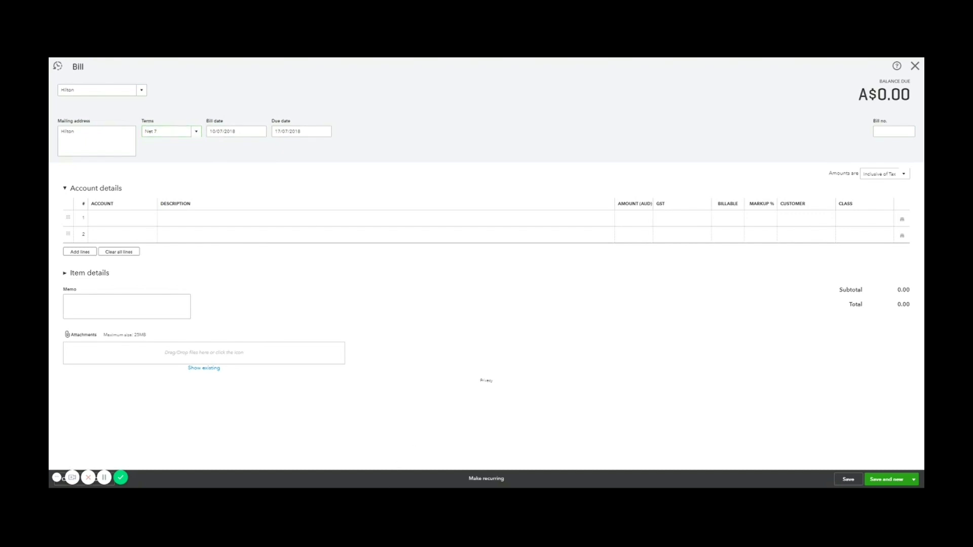
left_click(260, 131)
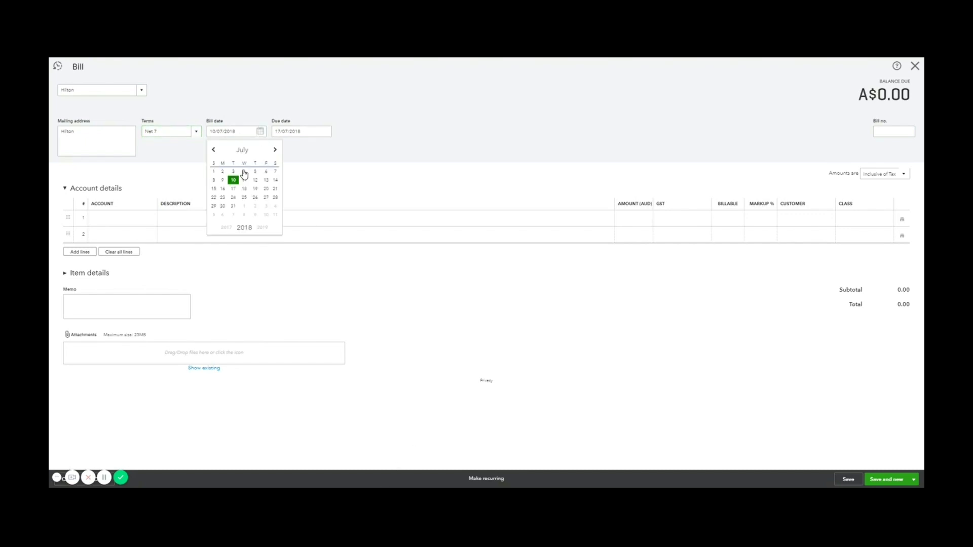
left_click(214, 150)
left_click(213, 150)
left_click(213, 150)
left_click(214, 150)
left_click(214, 150)
left_click(275, 181)
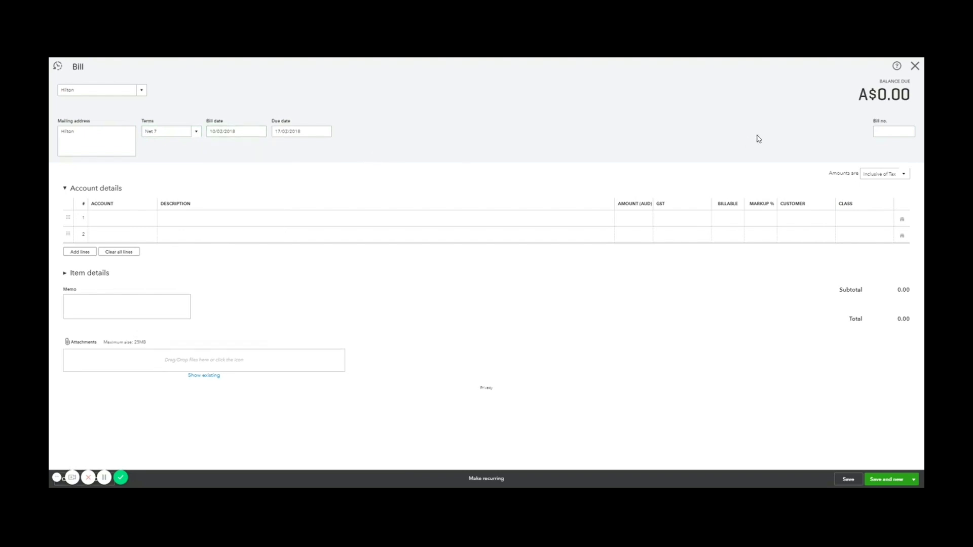
Enter Hilton123 as the bill number
left_click(894, 132)
type("Hilton123")
left_click(707, 136)
Categorise account line 1 as Travel expenses - general and admin expenses
left_click(141, 218)
left_click(155, 219)
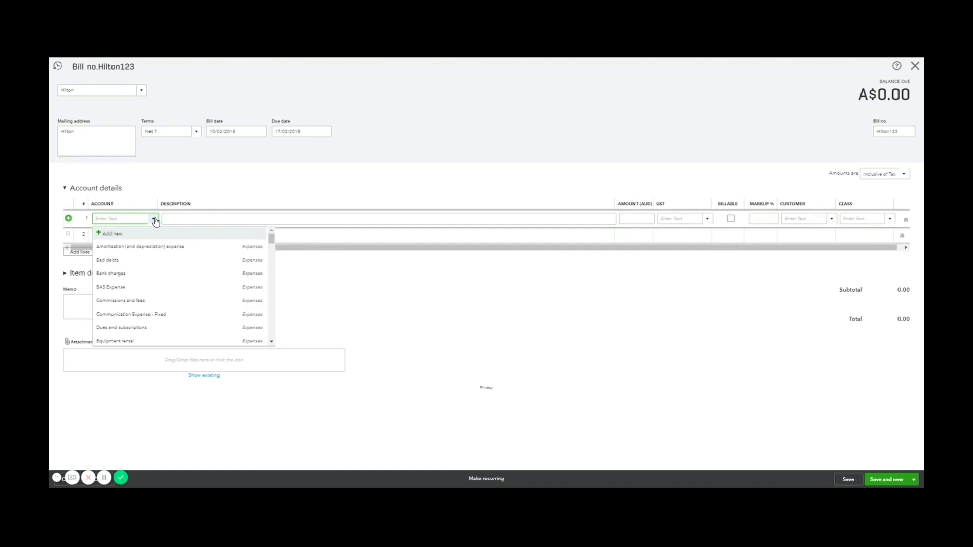
type("tra")
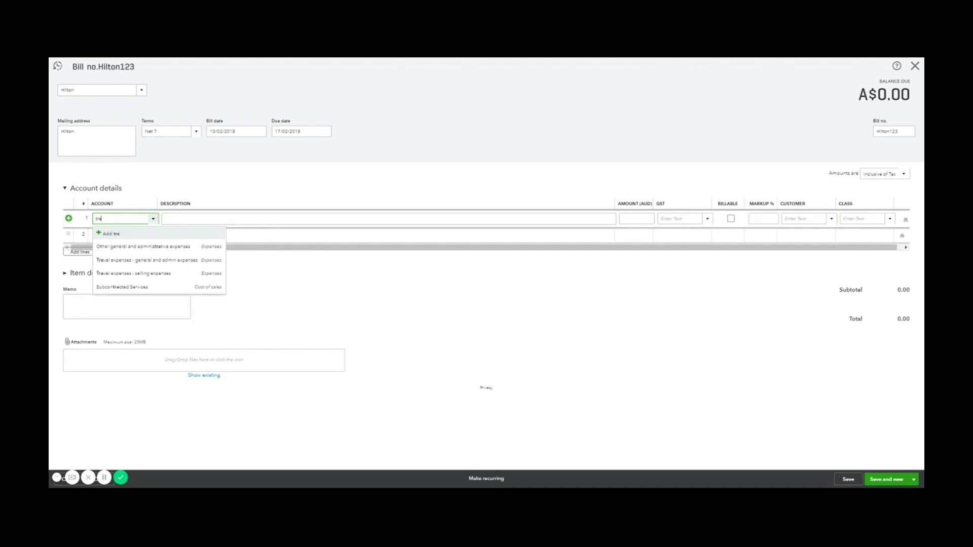
left_click(158, 262)
left_click(132, 270)
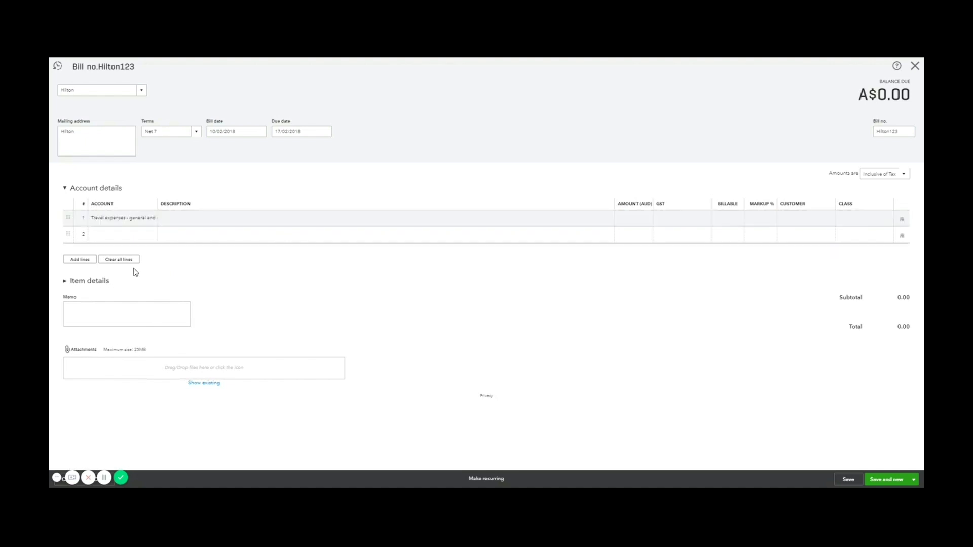
Expand Item details and browse the product list, then collapse it without adding an item
left_click(87, 281)
left_click(116, 309)
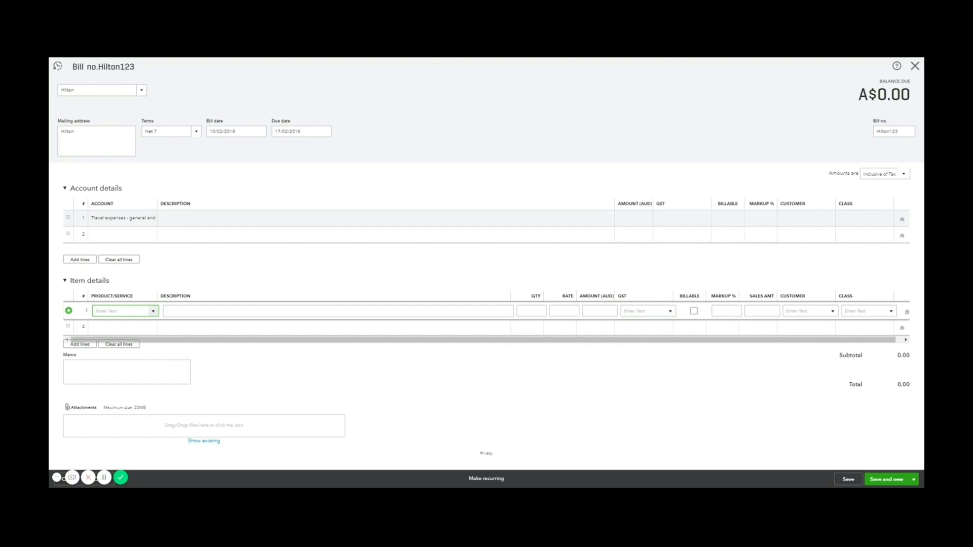
left_click(153, 311)
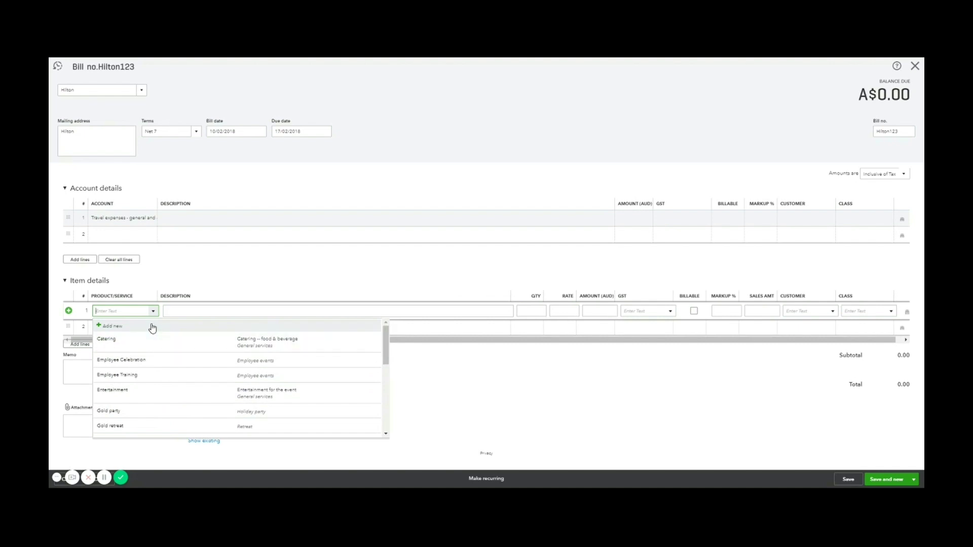
left_click(218, 268)
left_click(100, 284)
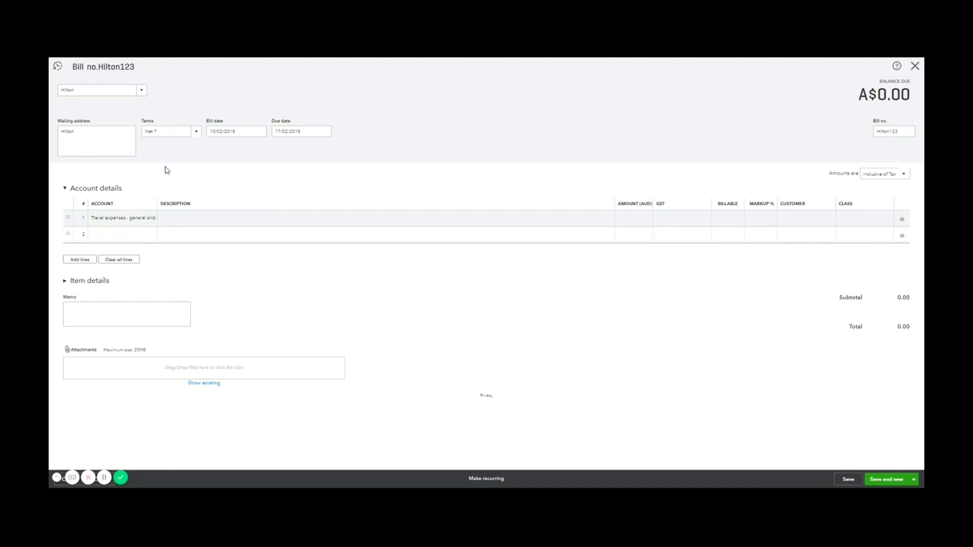
Describe line 1 as 'Training conference for managers in Feb 2018', with amounts inclusive of tax
left_click(230, 226)
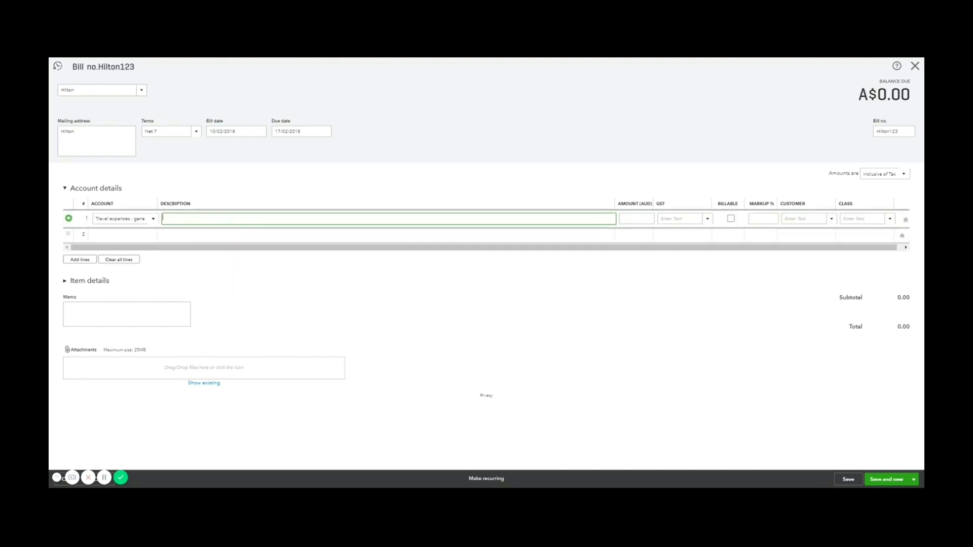
type("Training conference for managers in Feb 2018")
key("Tab")
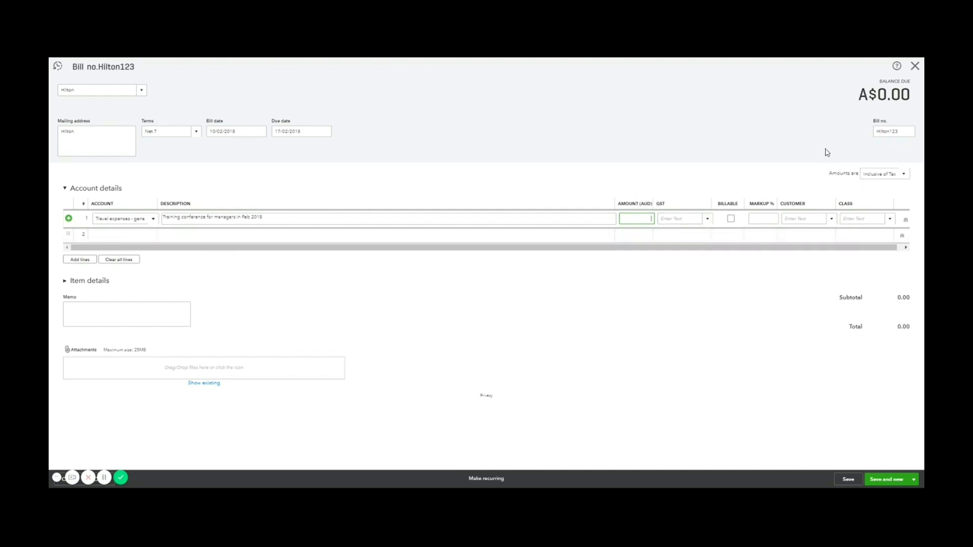
left_click(737, 161)
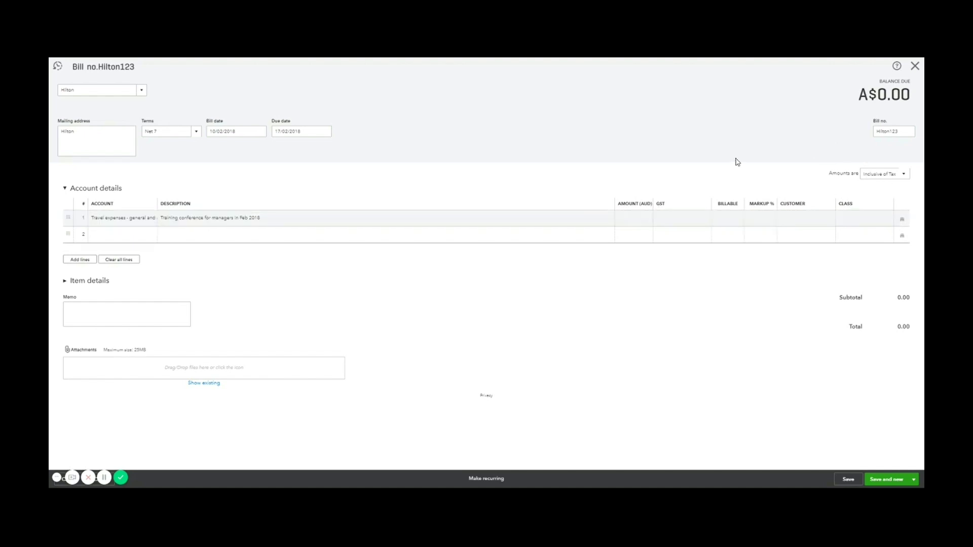
left_click(888, 175)
left_click(896, 201)
Give line 1 an amount of A$371.60 with GST on non-capital (10%)
left_click(636, 218)
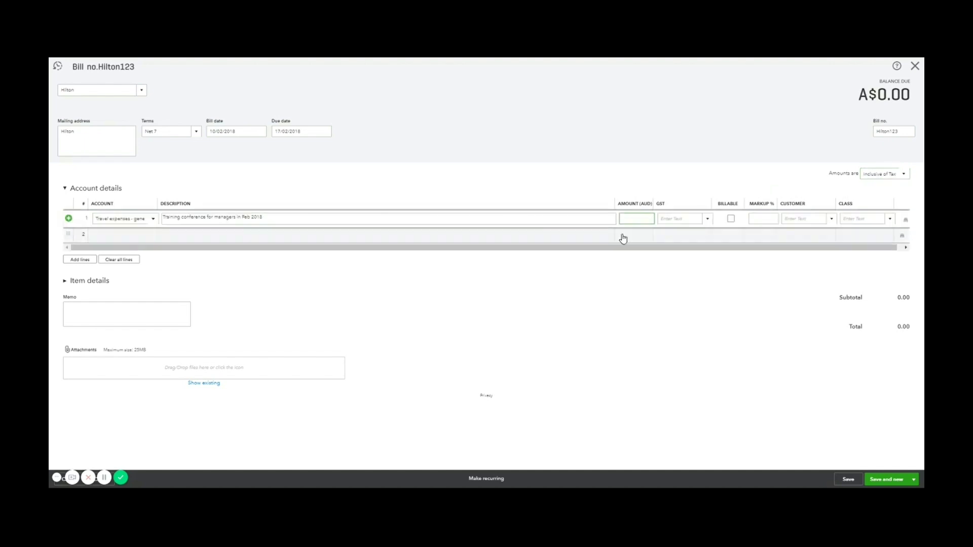
left_click(412, 489)
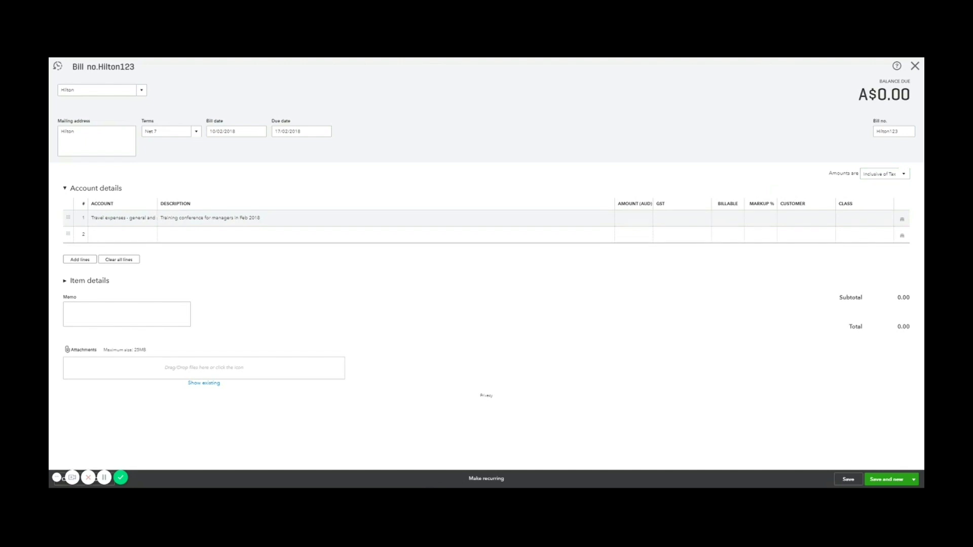
left_click(661, 247)
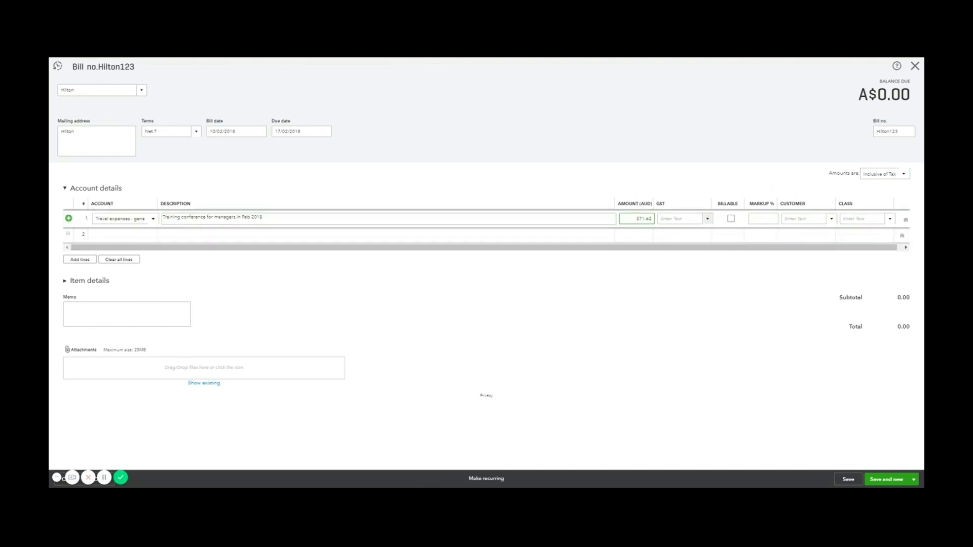
left_click(704, 219)
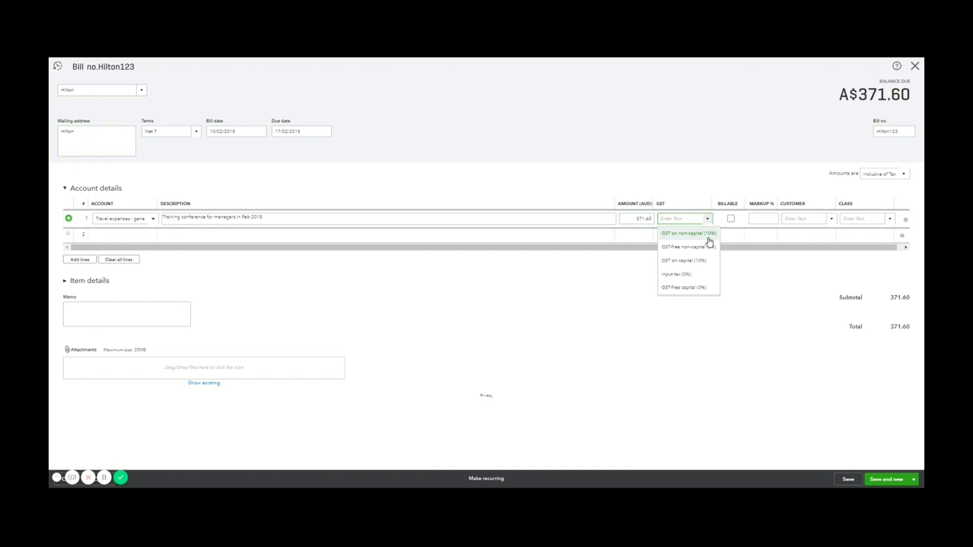
left_click(709, 236)
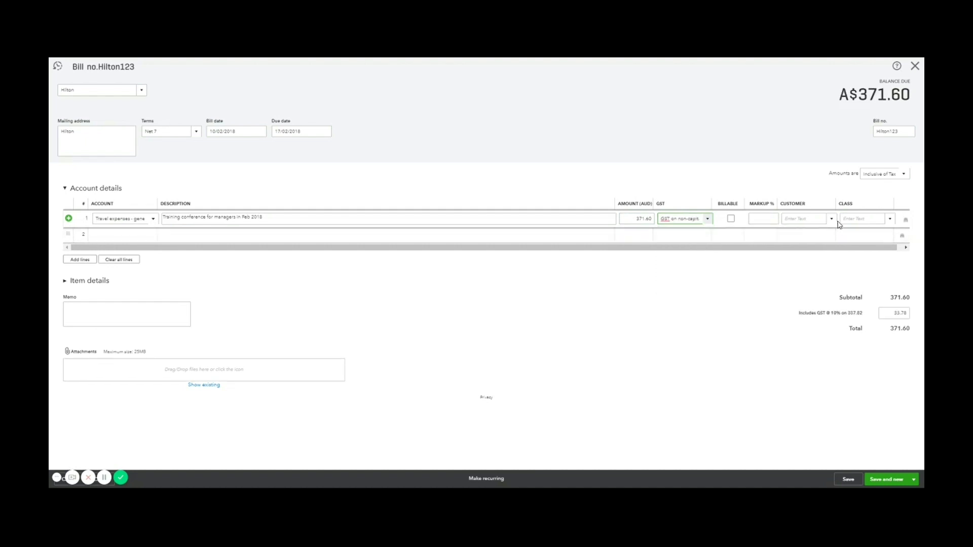
left_click(822, 185)
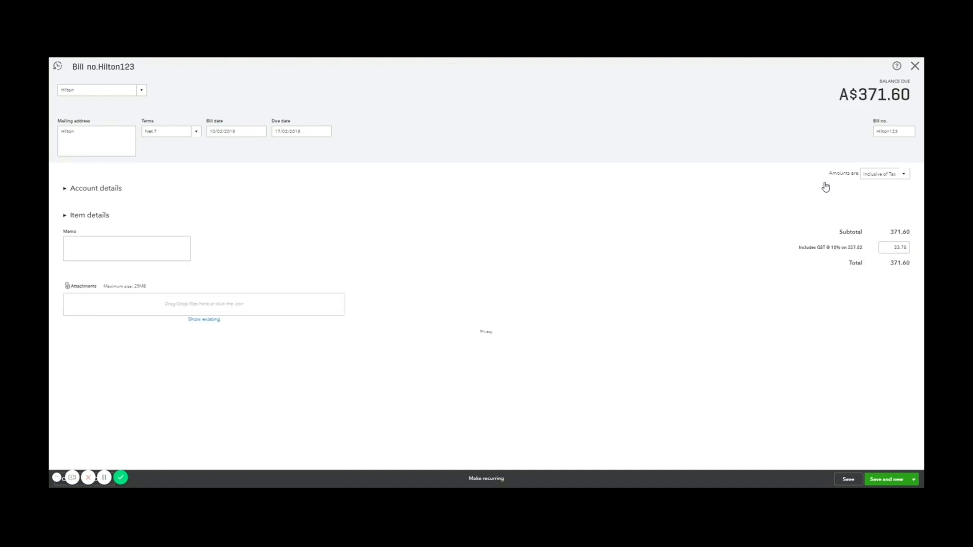
Re-expand Account details and reveal the Save and close option
left_click(135, 191)
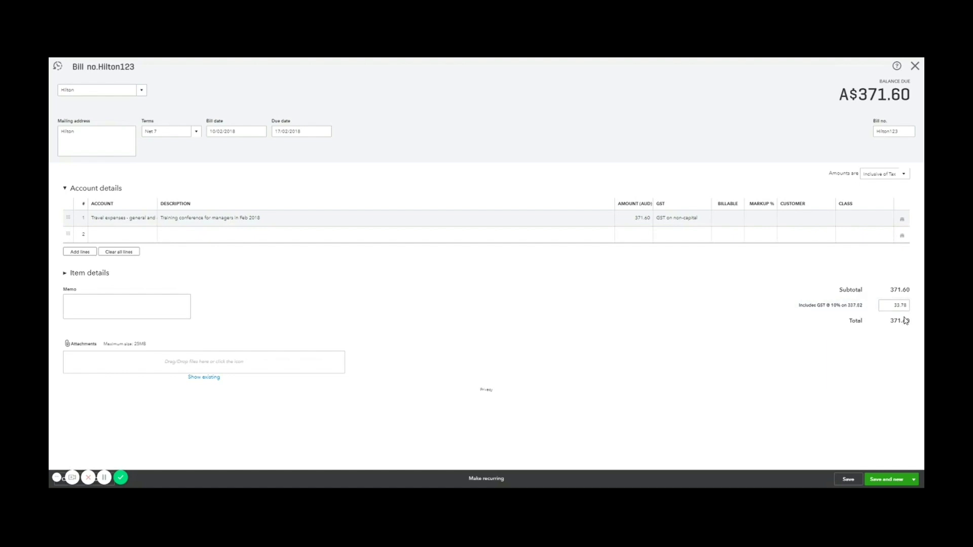
left_click(916, 481)
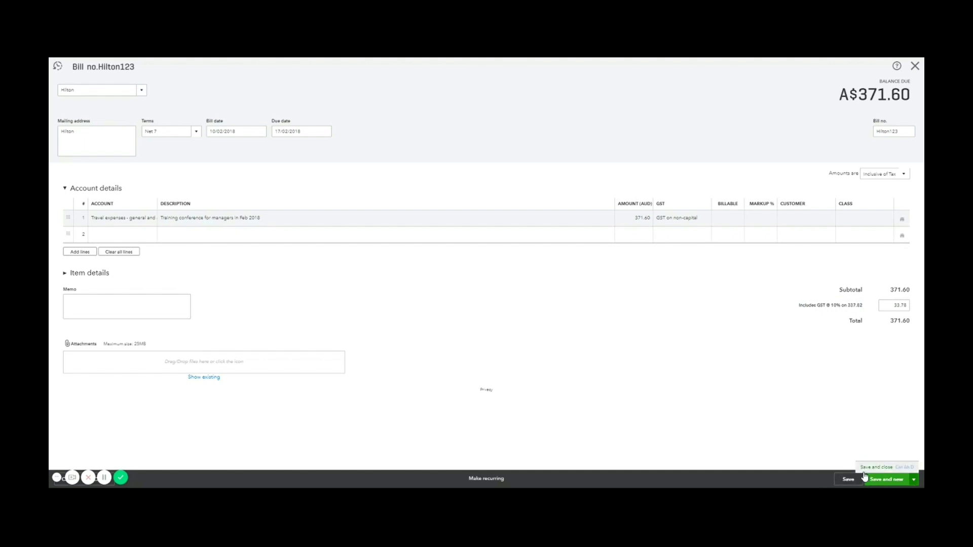
Save and close bill Hilton123
left_click(903, 469)
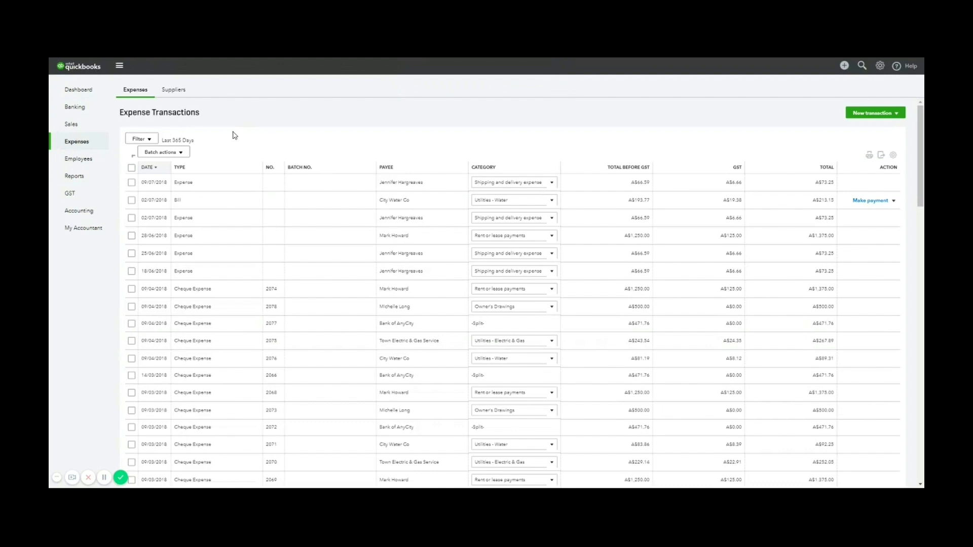
Filter the expense list to Open bills and widen the NO. column to show Hilton123
left_click(147, 139)
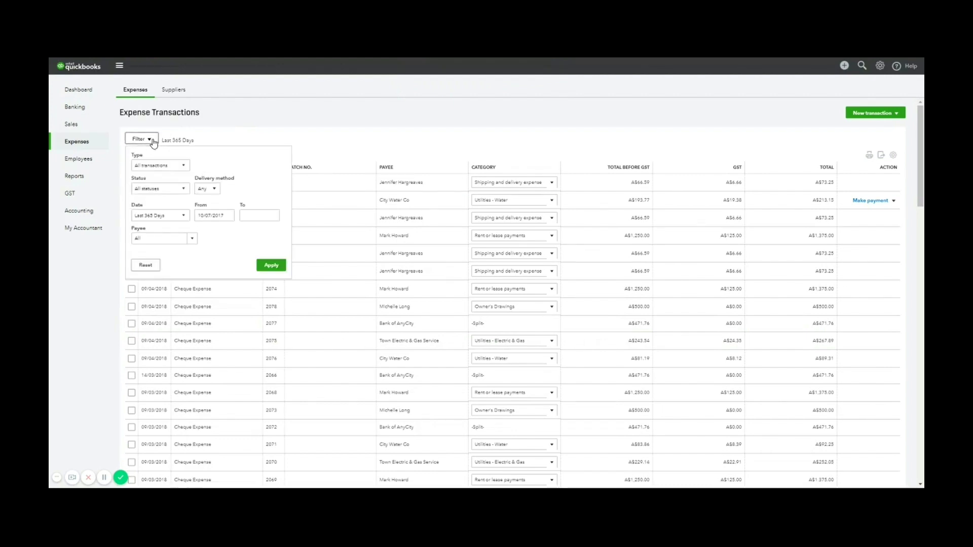
left_click(184, 189)
left_click(185, 213)
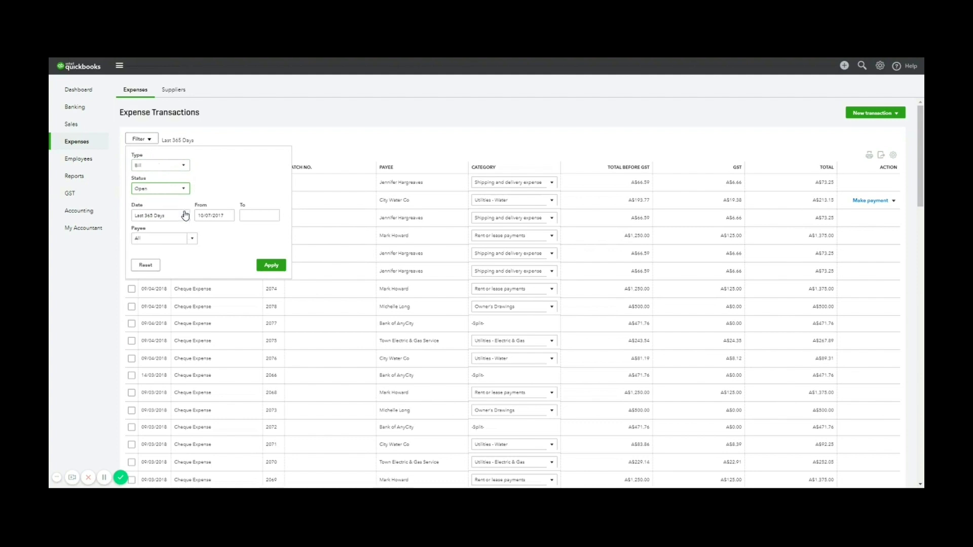
left_click(272, 265)
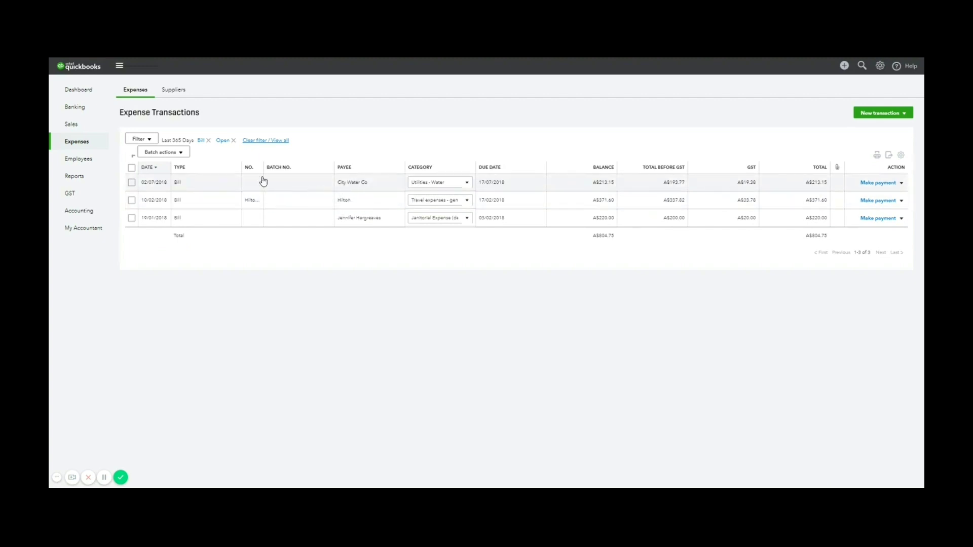
left_click_drag(264, 167, 295, 167)
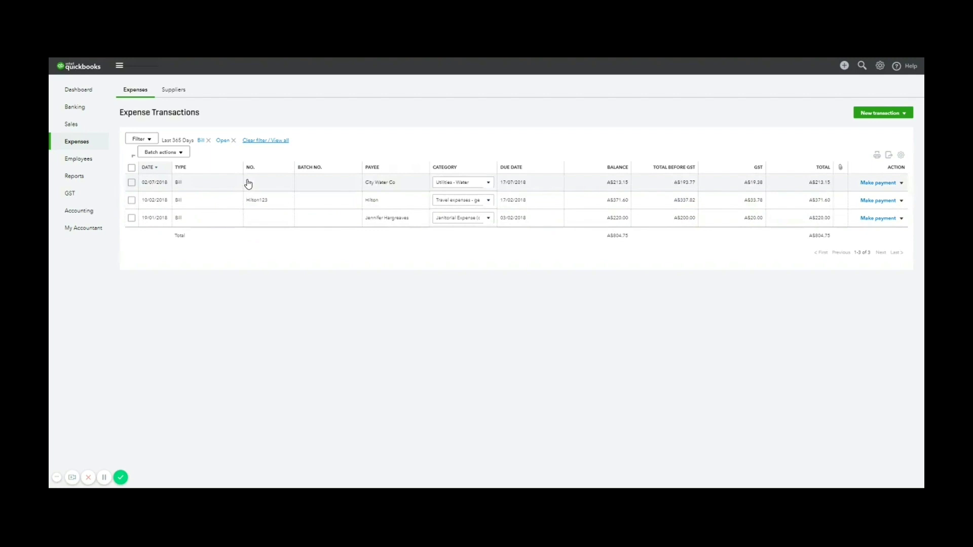
Open the Hilton bill's category choices and close them without changing the category
left_click(489, 203)
left_click(489, 202)
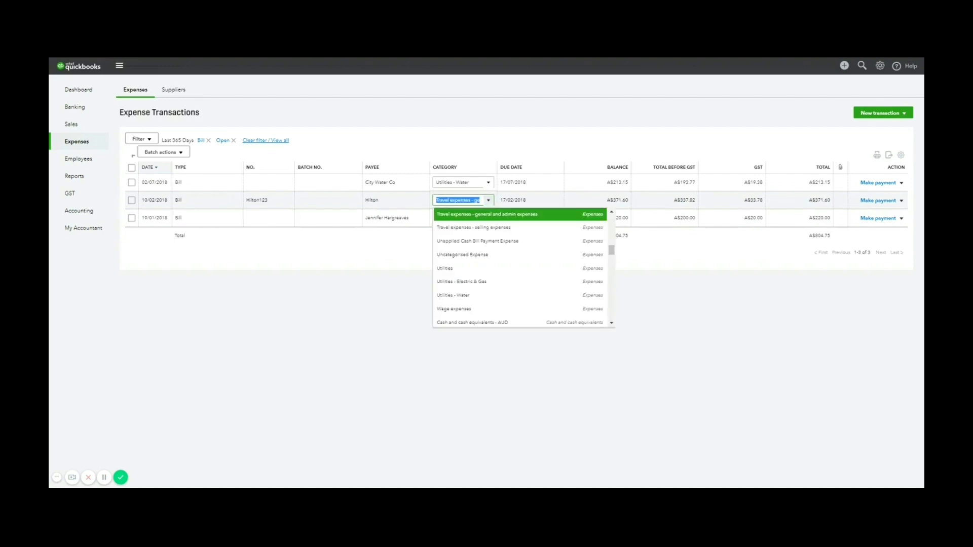
left_click(507, 163)
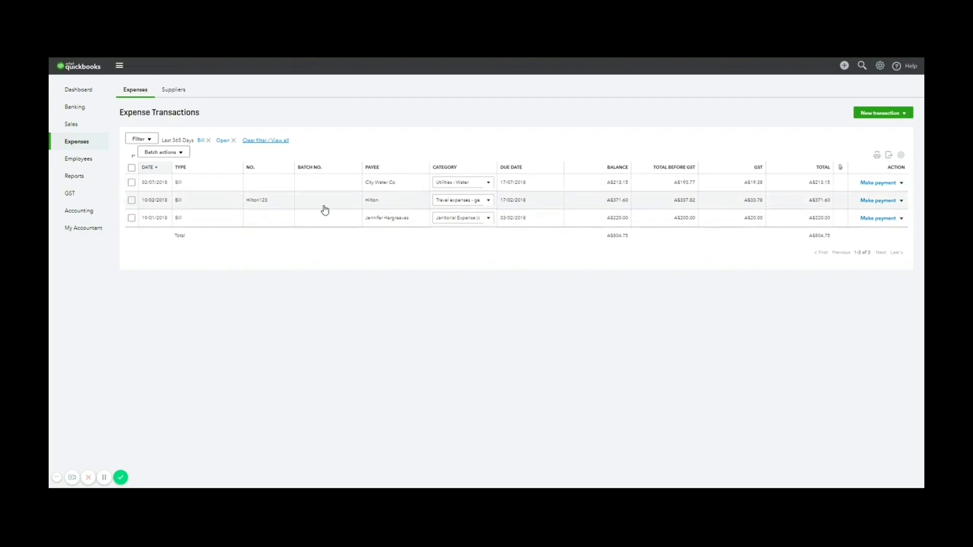
Match the A$371.60 Hotel bank payment in For Review to bill Hilton123
left_click(87, 111)
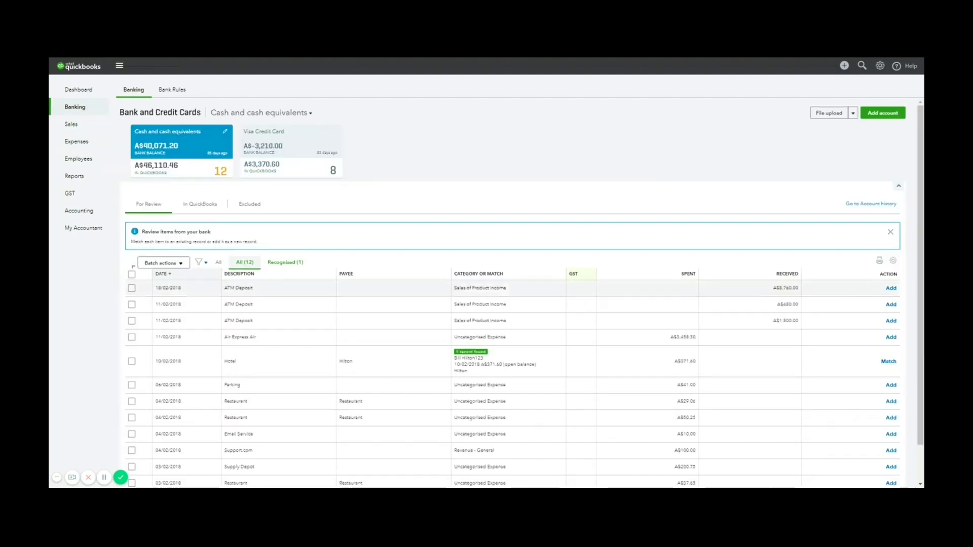
scroll(516, 218, "down", 1)
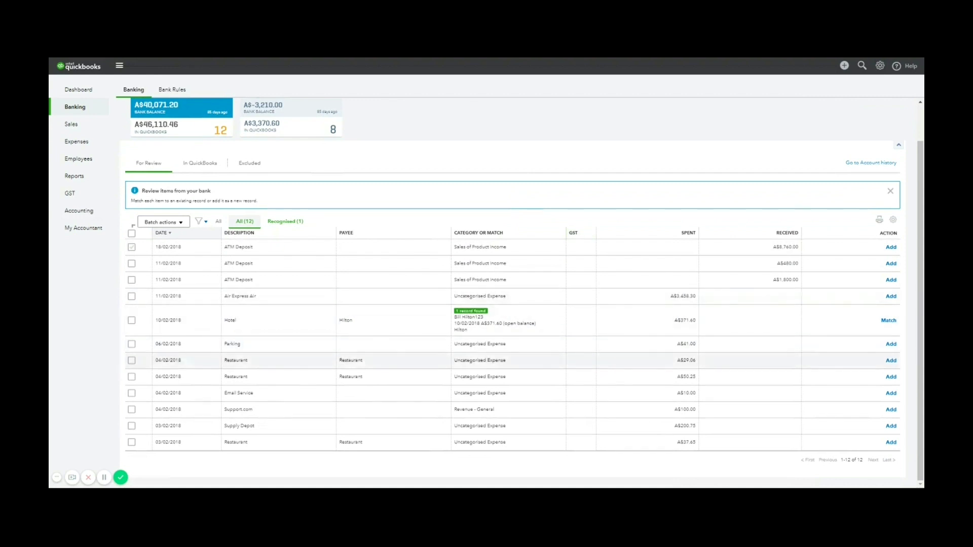
left_click(238, 329)
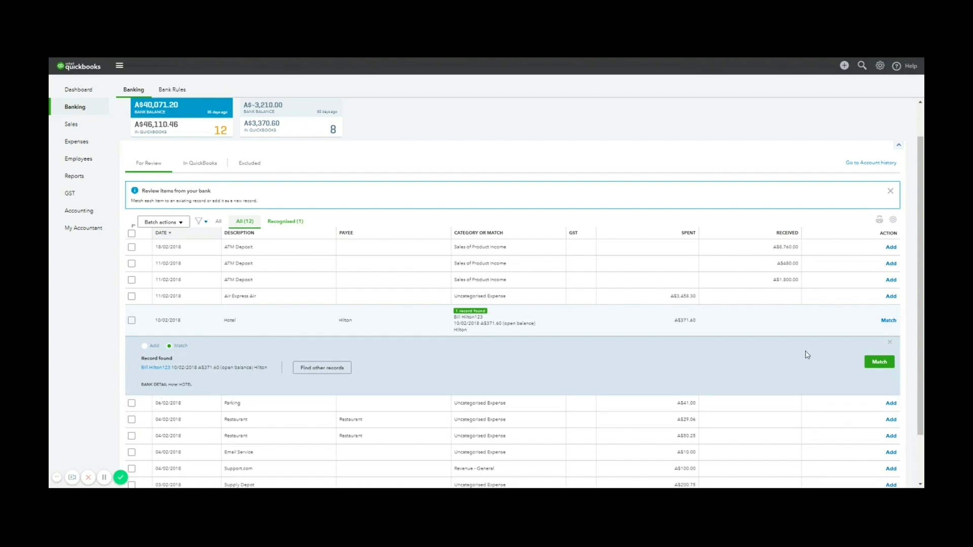
left_click(879, 363)
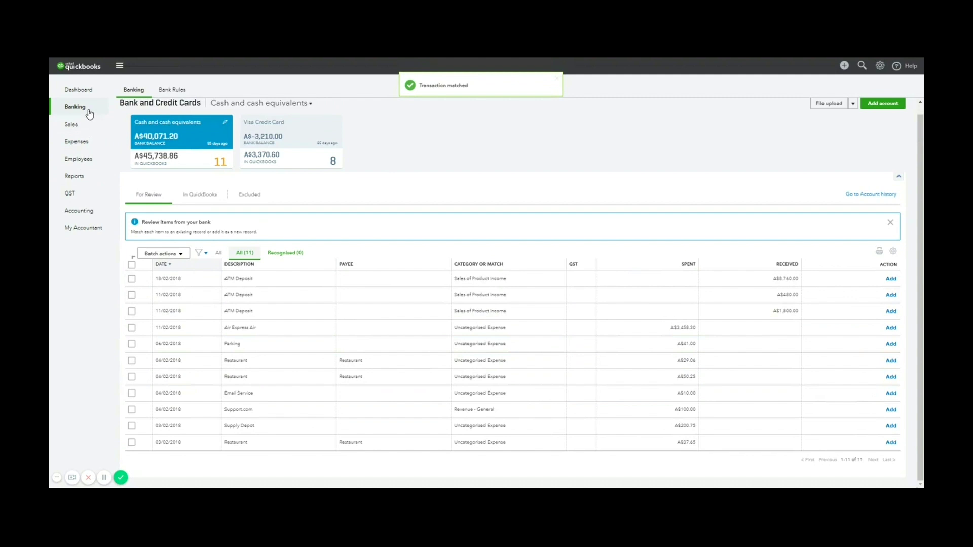
Open the expense transaction filter and set its From date to 01/02/2018
left_click(88, 140)
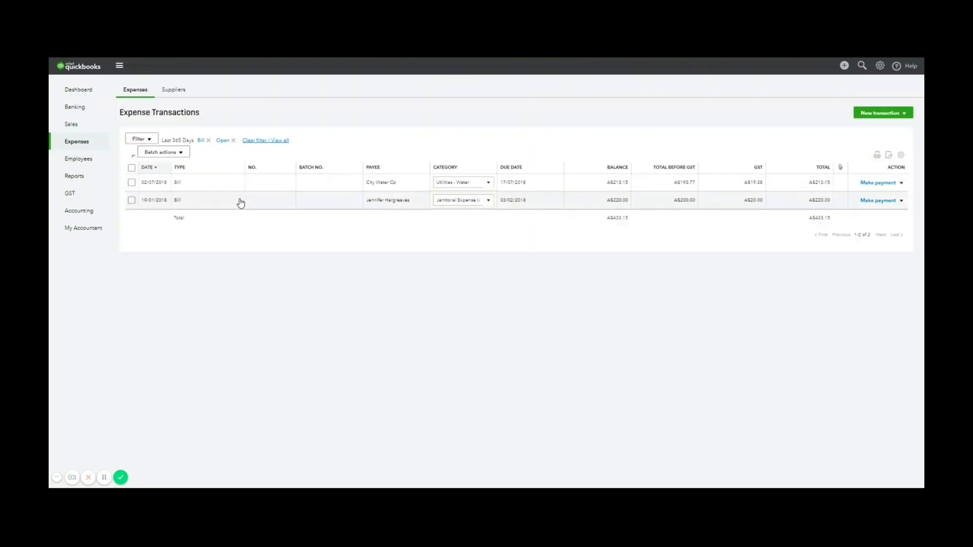
left_click(159, 150)
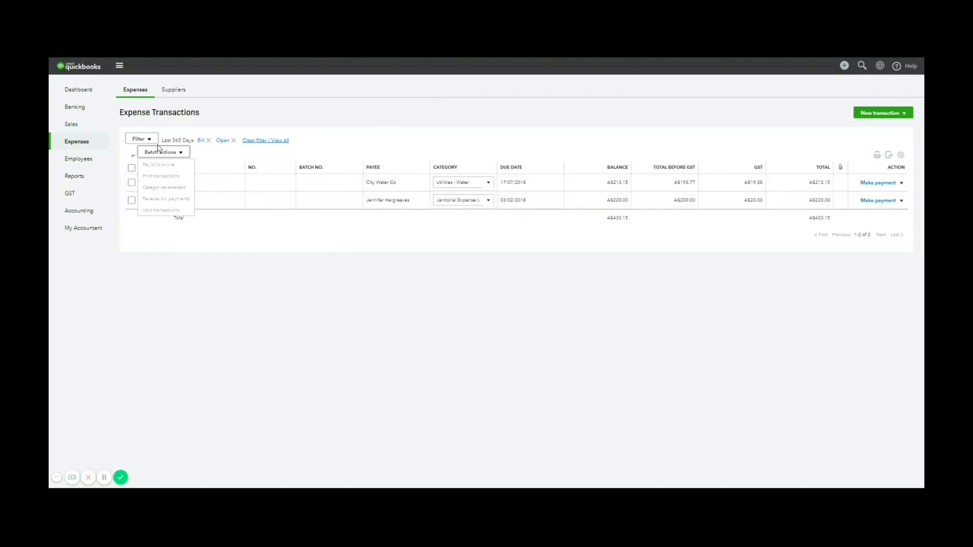
left_click(147, 138)
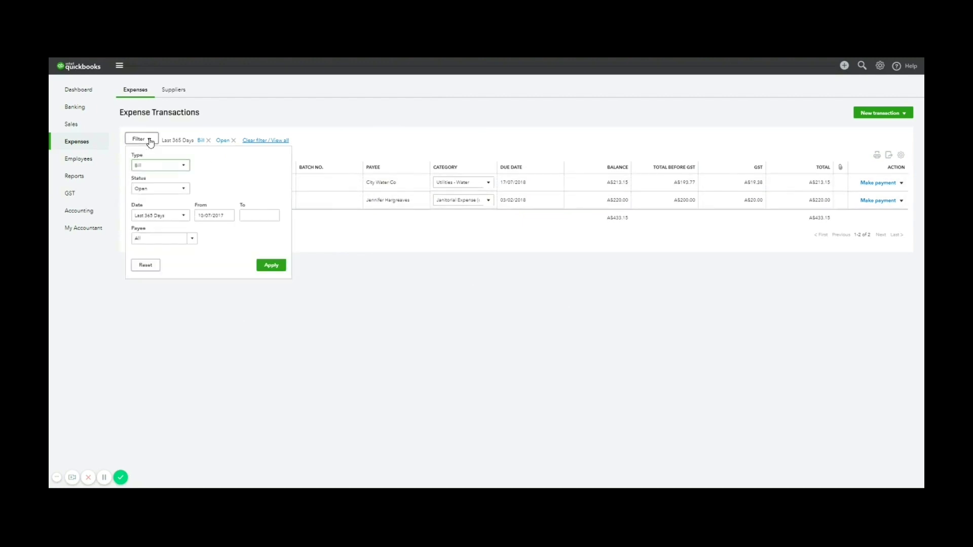
left_click(183, 216)
left_click(177, 216)
left_click(228, 217)
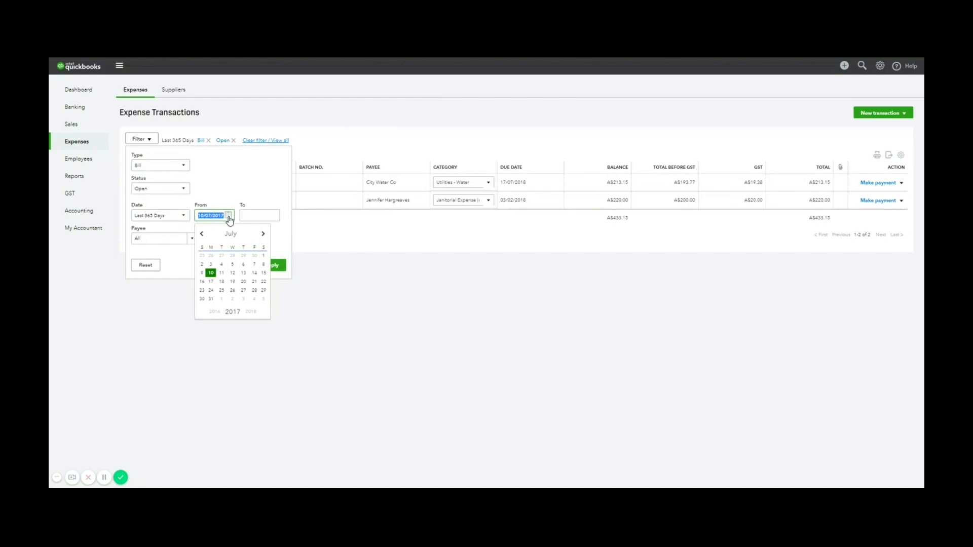
left_click(202, 234)
left_click(202, 234)
left_click(251, 312)
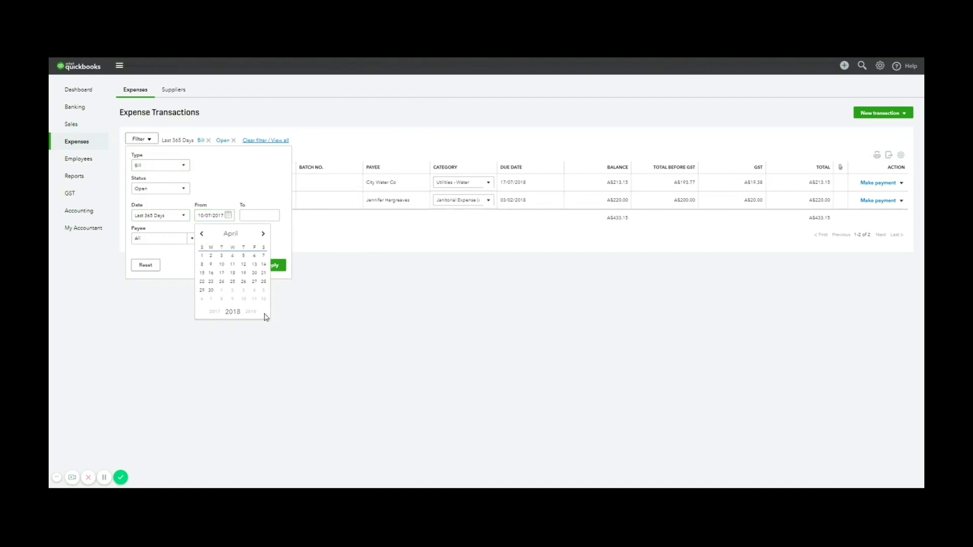
left_click(202, 234)
left_click(202, 234)
left_click(244, 255)
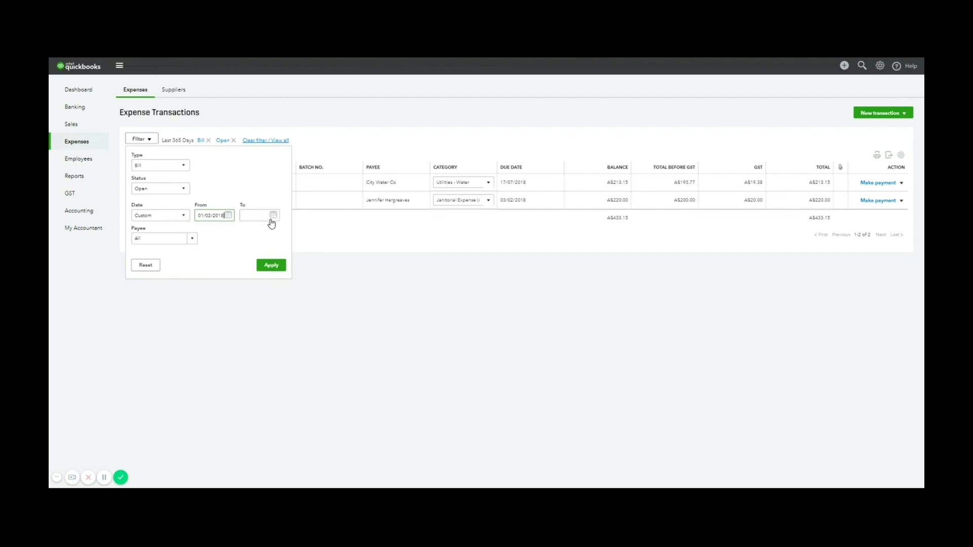
Set the To date to 28/02/2018 and apply the open-bills filter
left_click(271, 216)
left_click(247, 234)
left_click(247, 234)
left_click(247, 234)
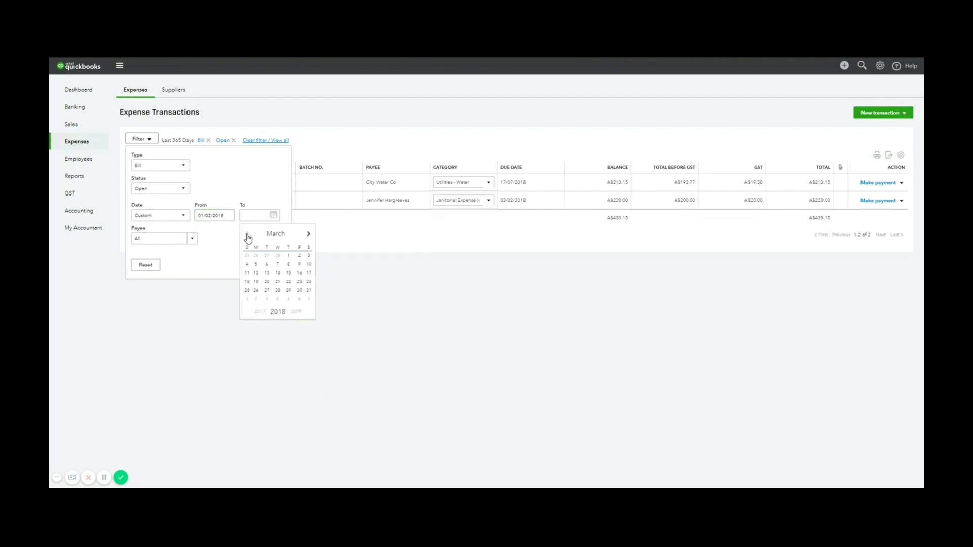
left_click(248, 236)
left_click(278, 290)
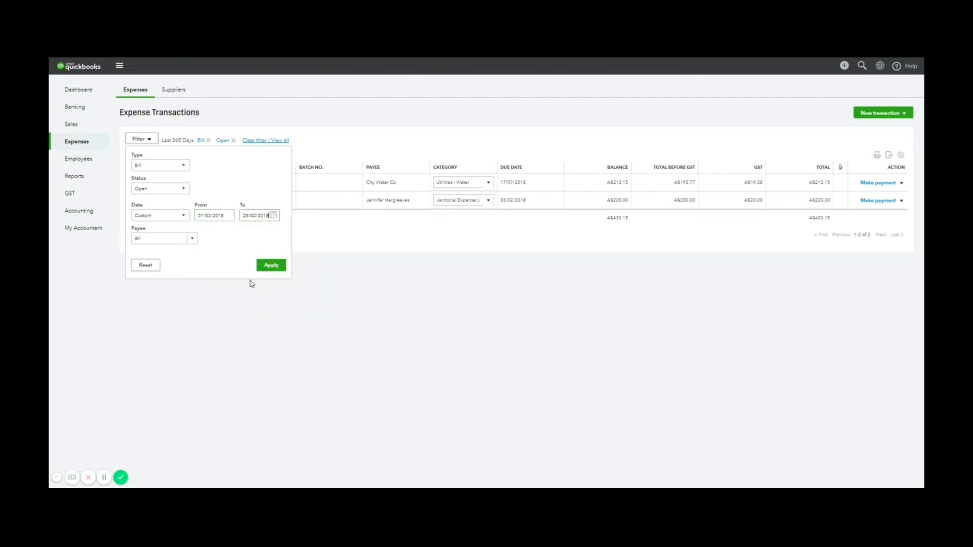
left_click(271, 266)
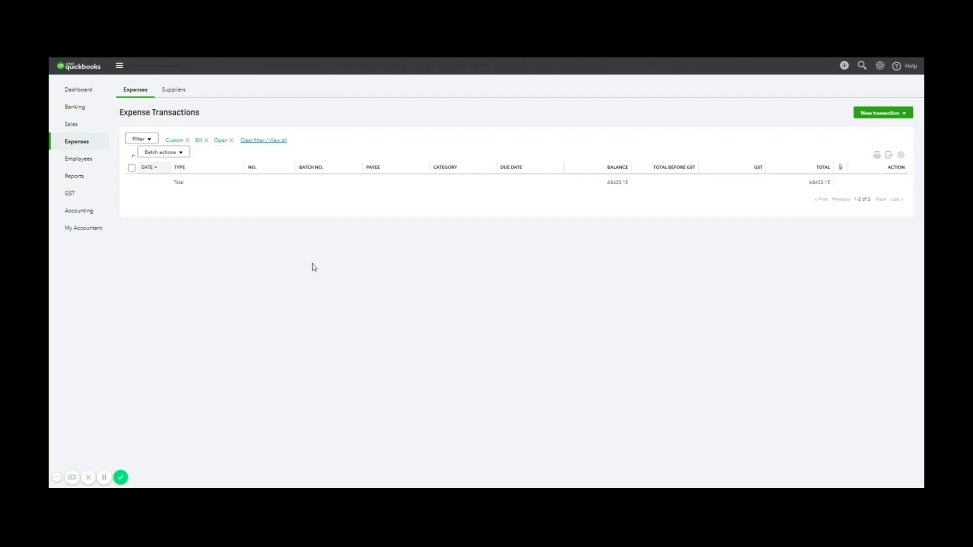
left_click(151, 141)
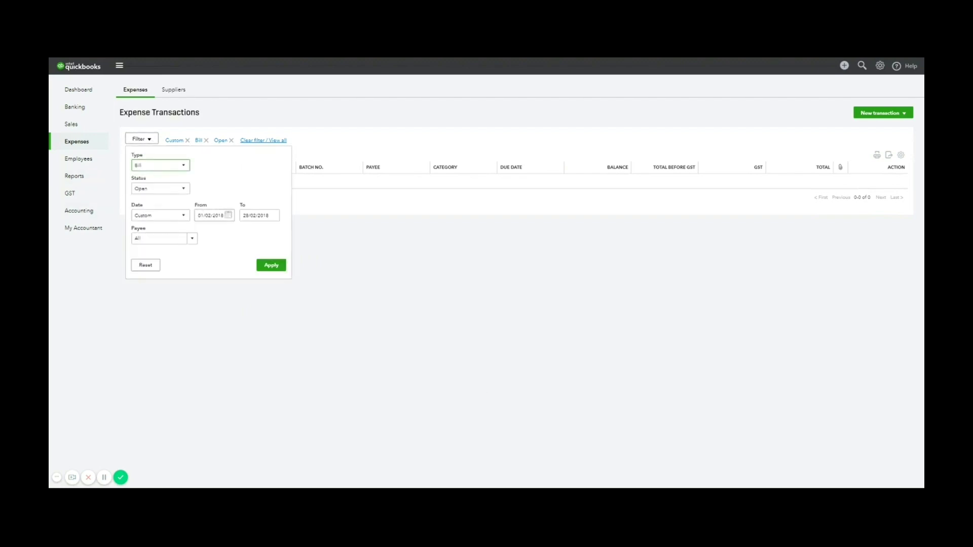
Change the filter status to All statuses to list all February 2018 bills
left_click(173, 190)
left_click(165, 199)
left_click(271, 266)
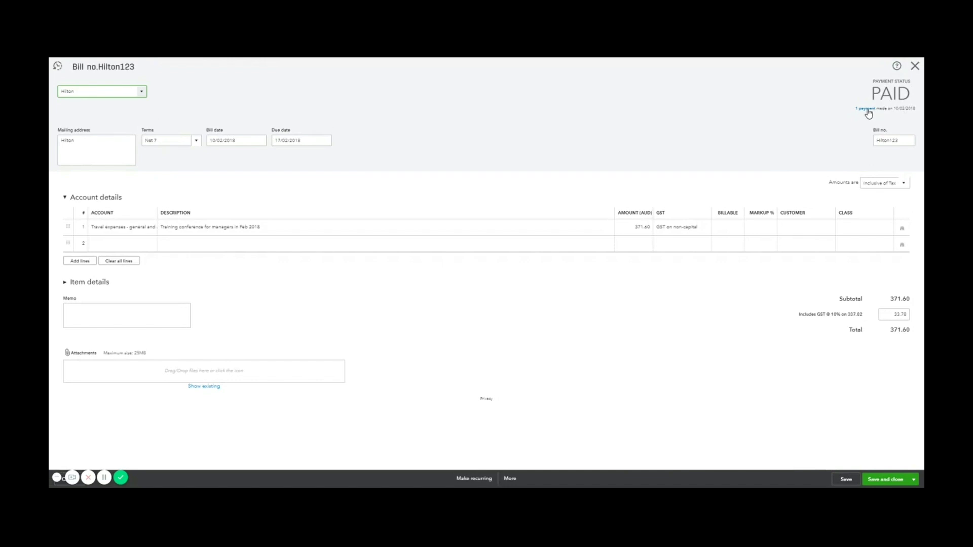
Confirm the Hilton123 bill's payment is matched to a bank transaction, then close it
left_click(867, 109)
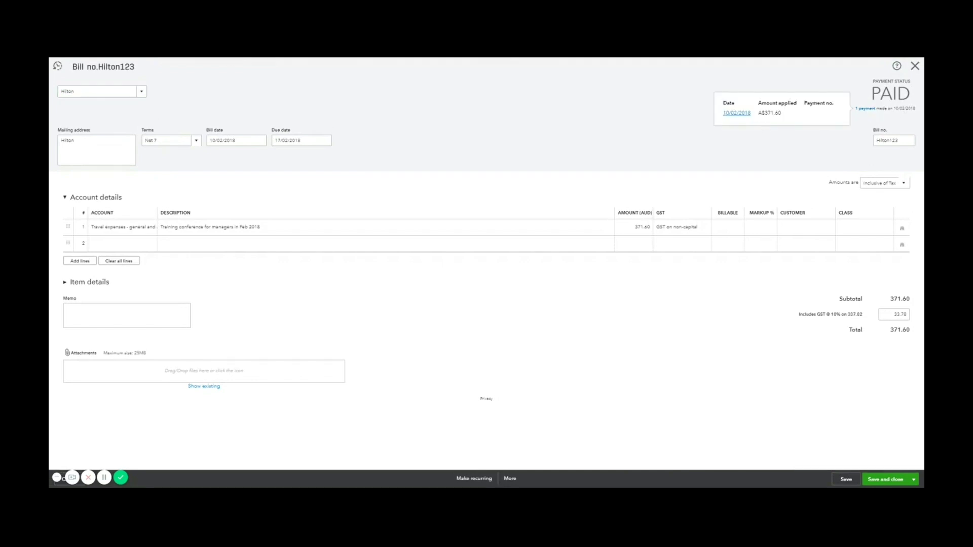
left_click(740, 113)
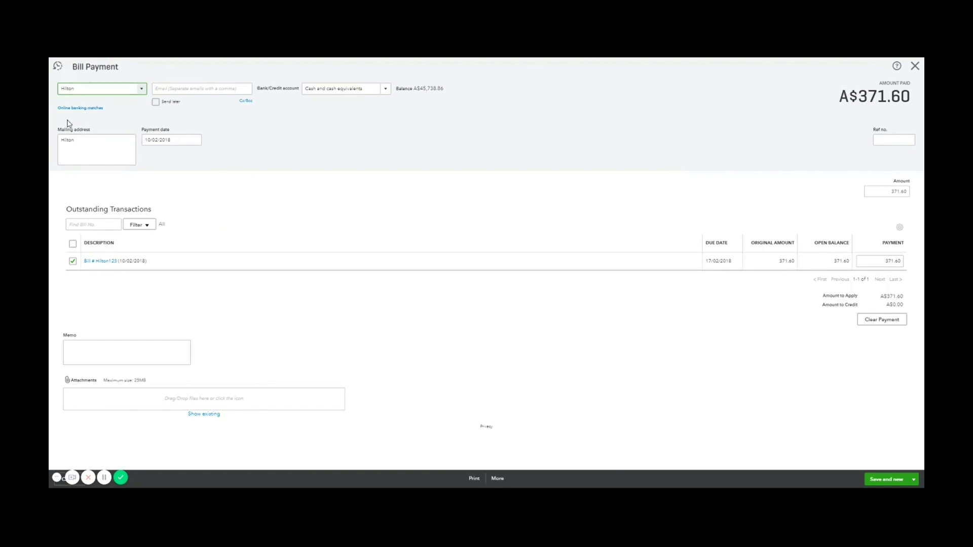
left_click(80, 109)
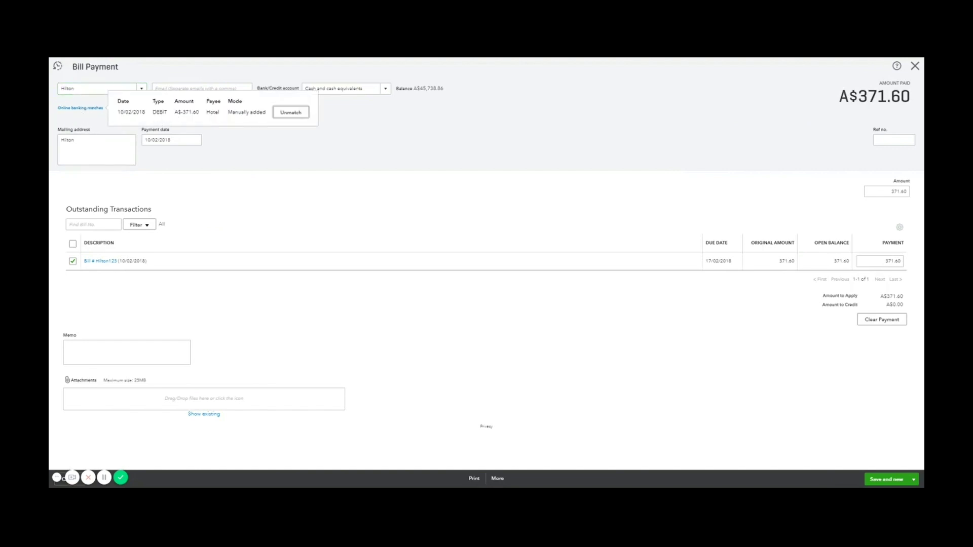
left_click(256, 154)
left_click(915, 66)
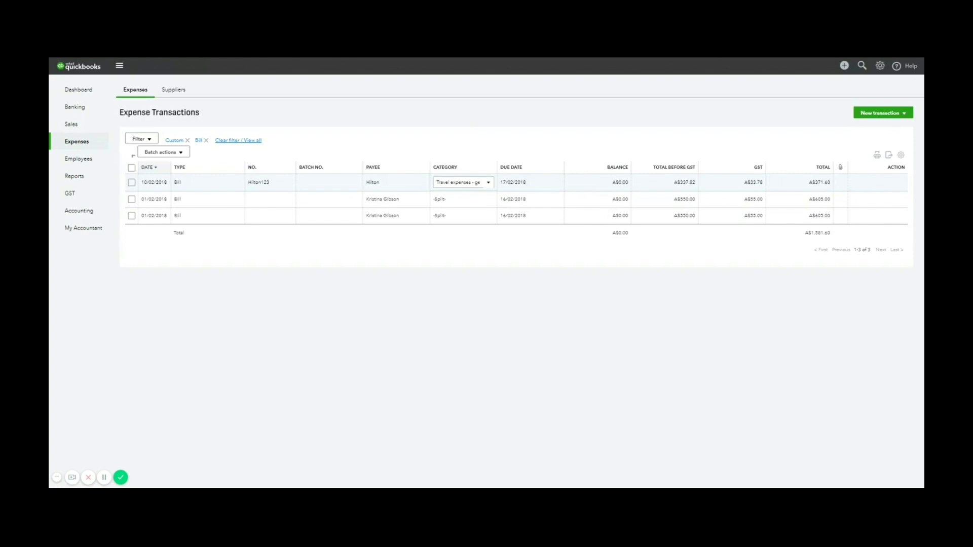
Categorise the 04/02/2018 Restaurant bank item as Meals and entertainment
left_click(71, 108)
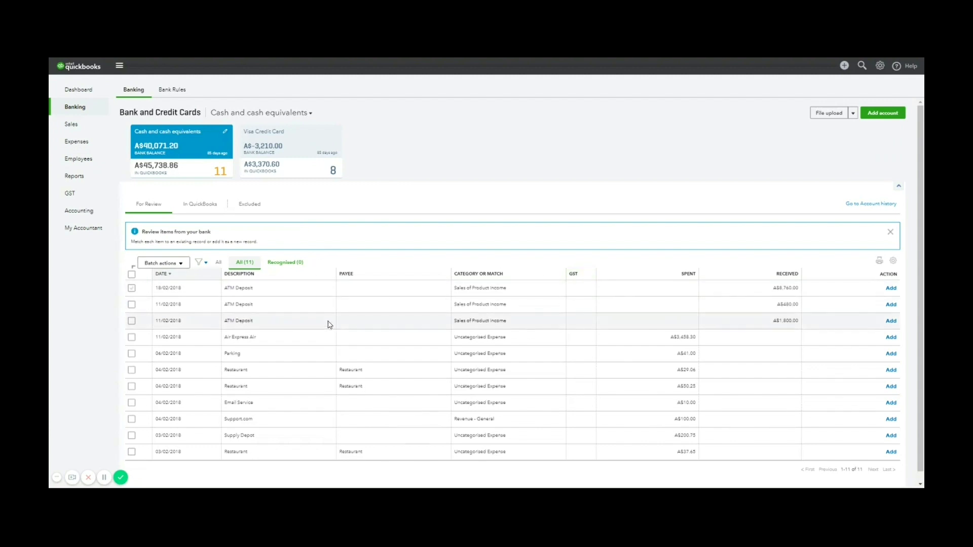
left_click(376, 374)
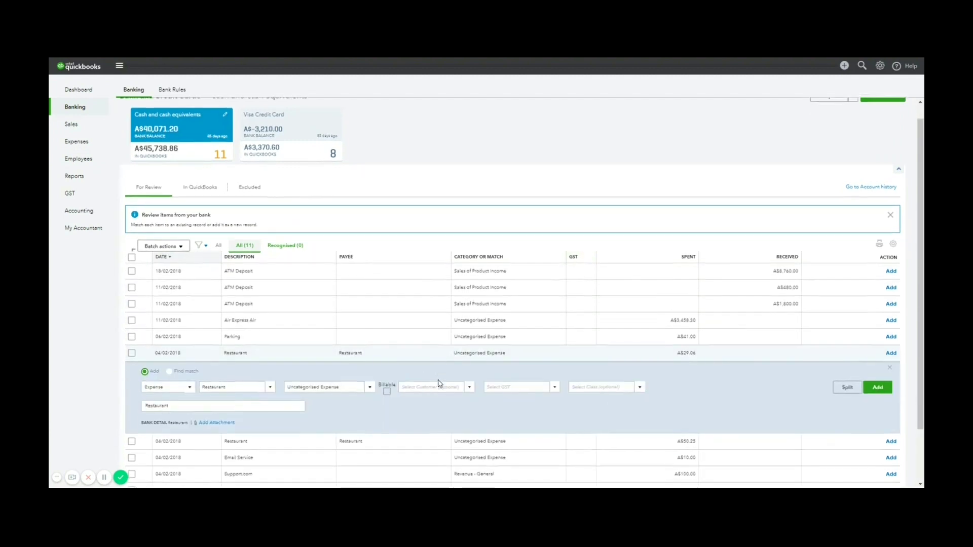
scroll(431, 384, "down", 1)
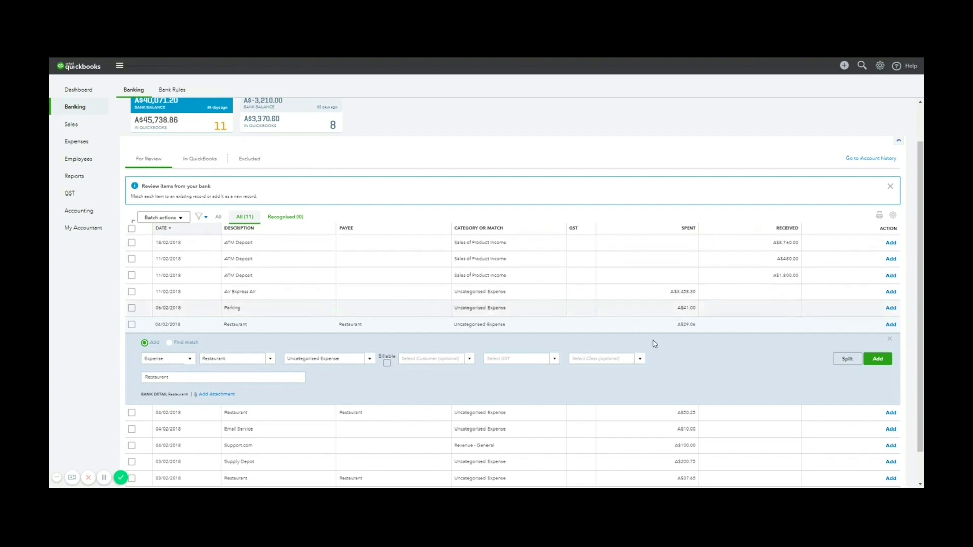
left_click(366, 359)
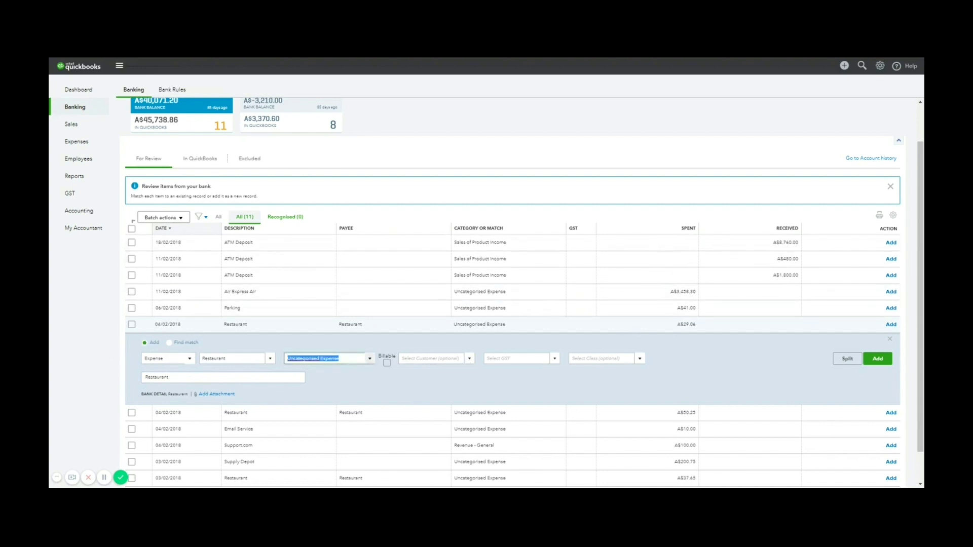
type("meal")
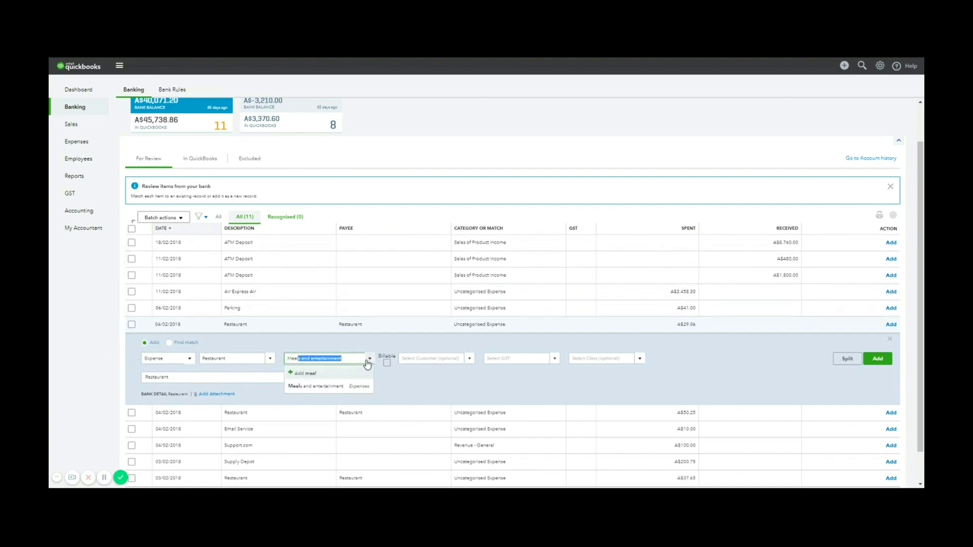
left_click(316, 386)
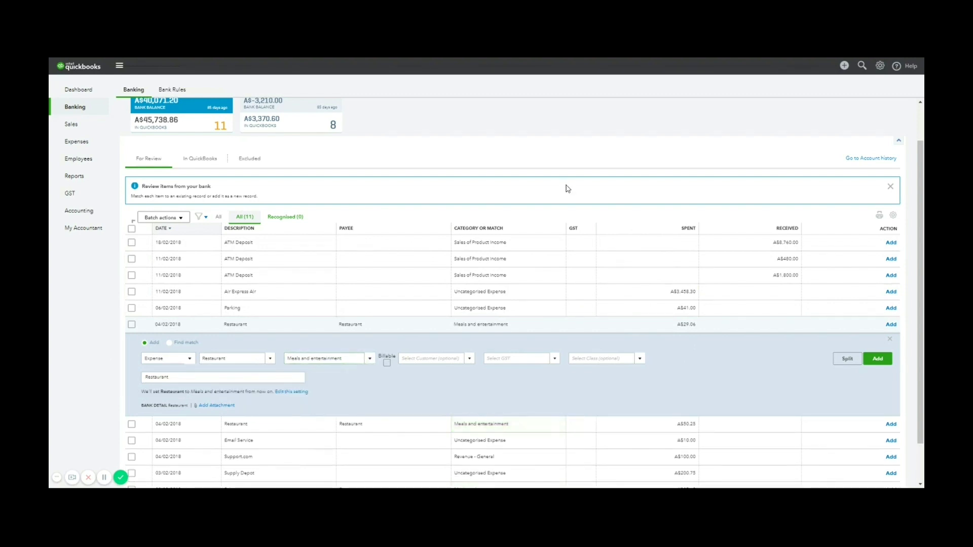
Set GST-free non-capital as default, edit the memo to 'Restaurant - family dinner', and add it
left_click(556, 358)
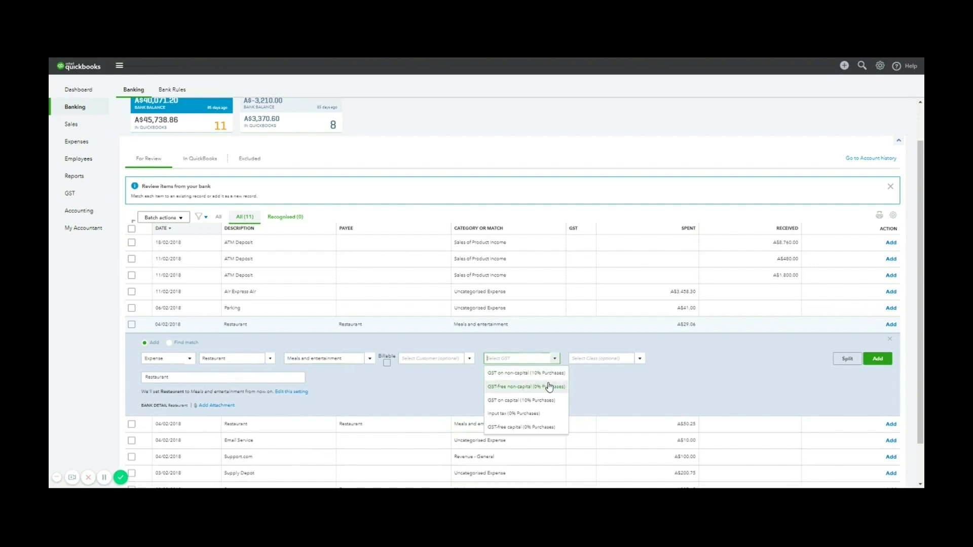
left_click(549, 385)
left_click(573, 415)
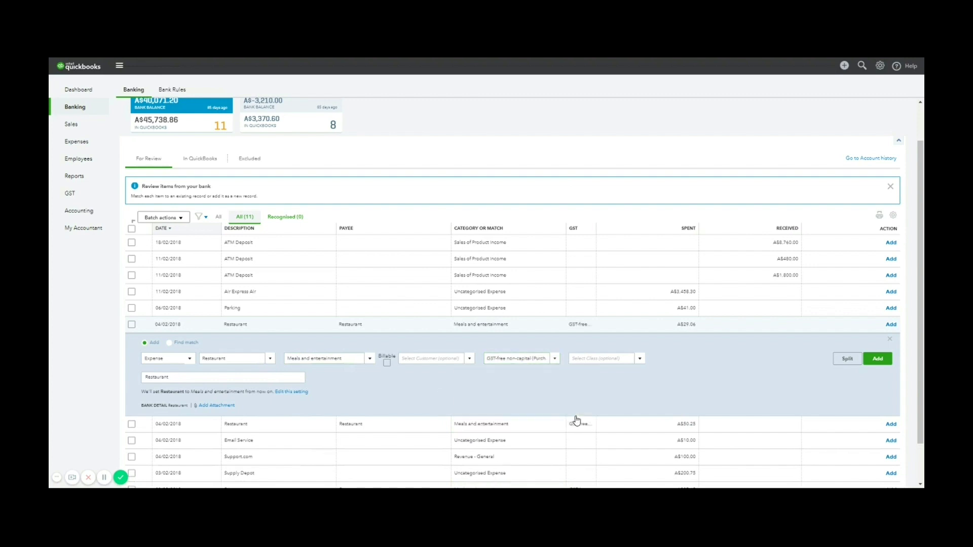
left_click(255, 378)
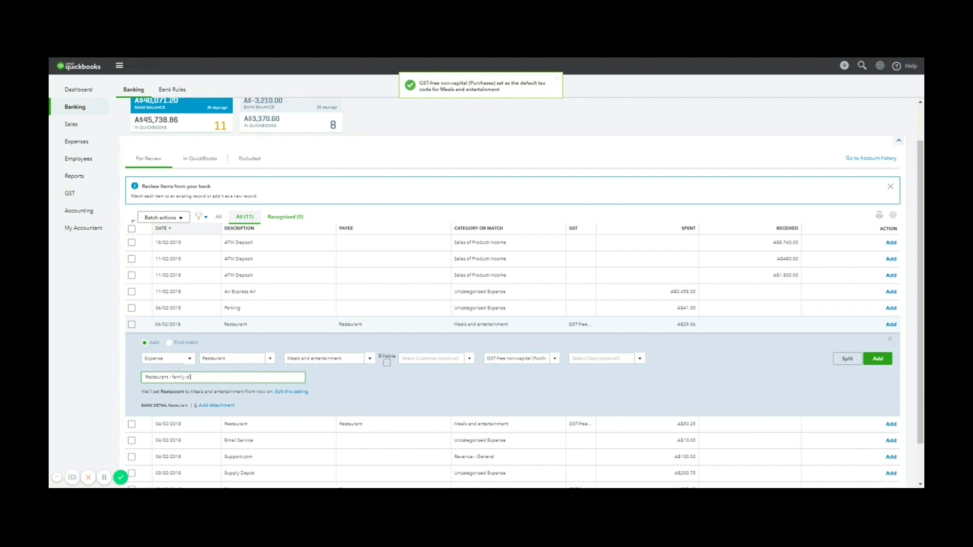
left_click(347, 403)
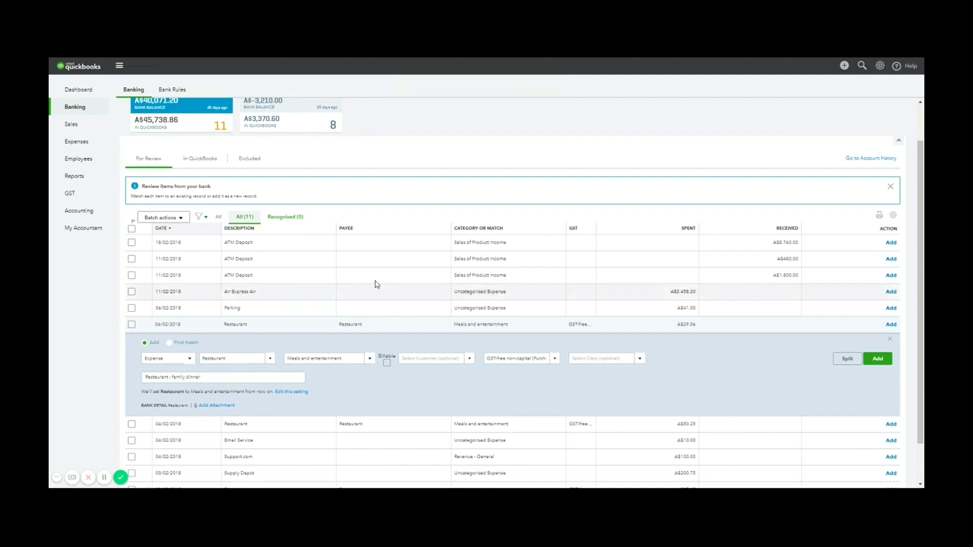
left_click(882, 360)
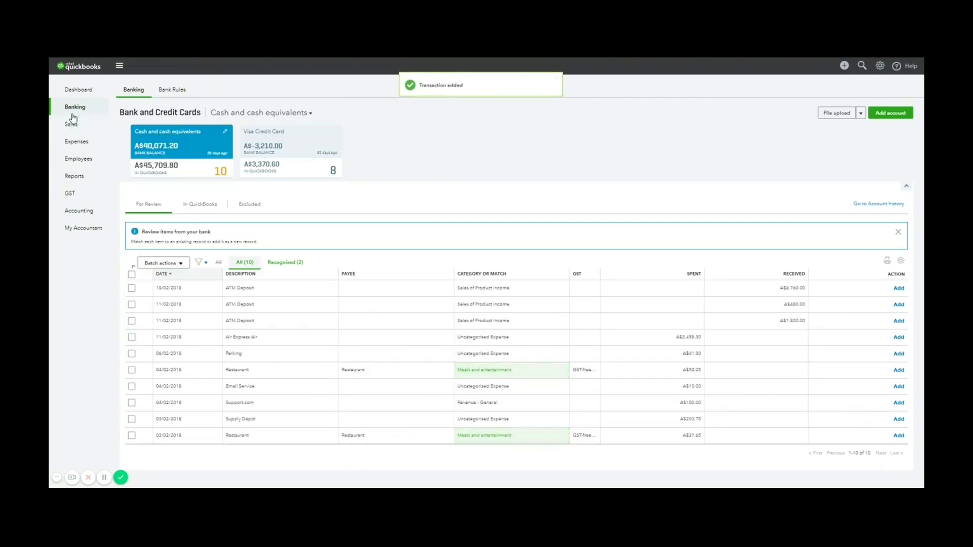
Filter the expense list to Expense transactions from the last 365 days
left_click(77, 144)
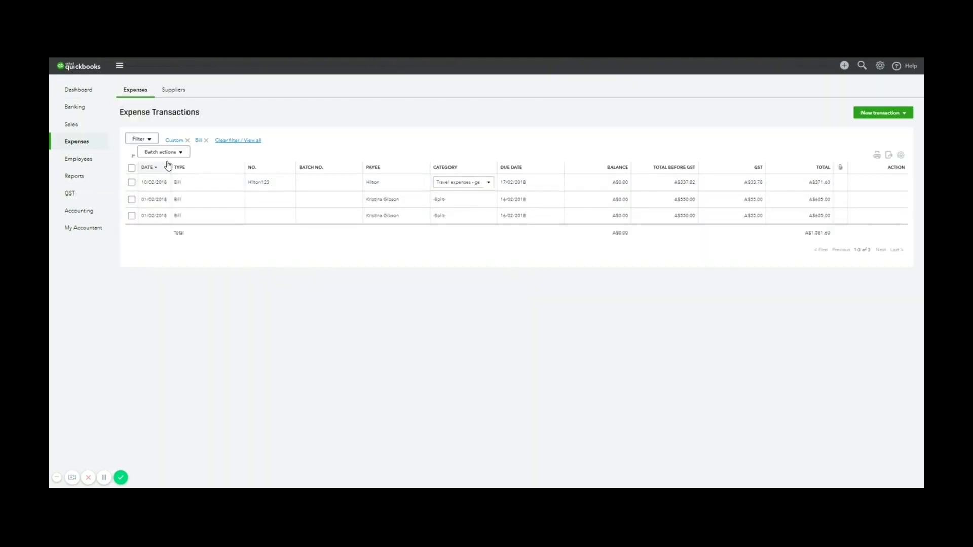
left_click(149, 138)
left_click(165, 166)
left_click(170, 178)
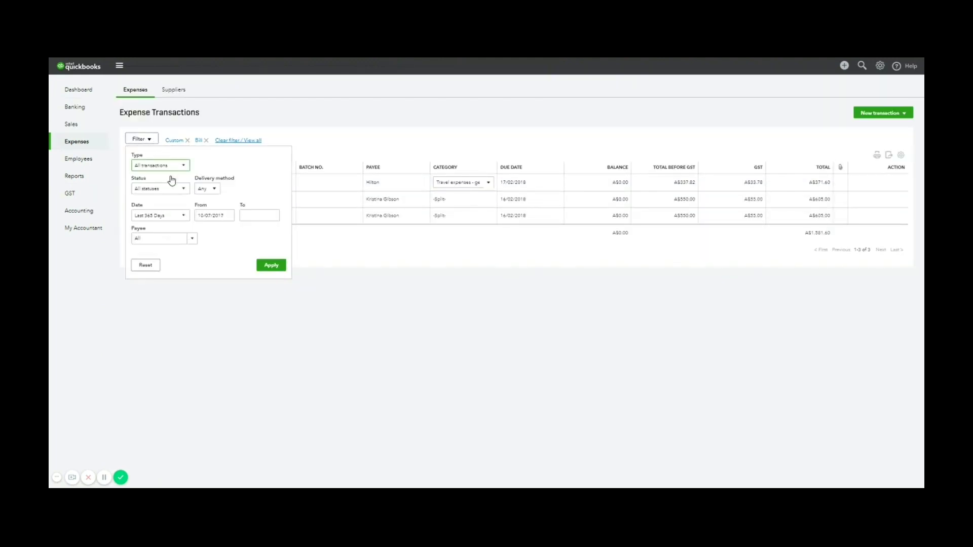
left_click(167, 165)
left_click(172, 191)
left_click(277, 268)
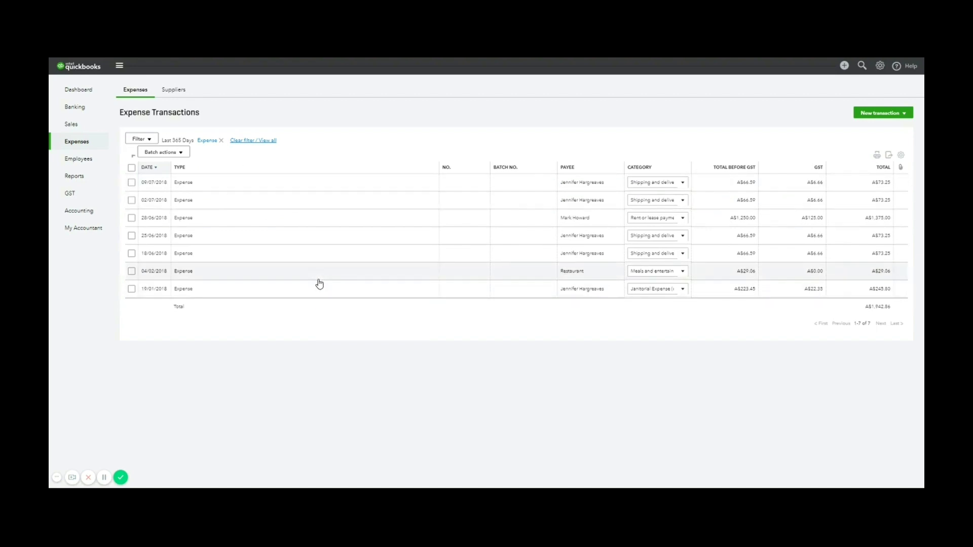
Review the Janitorial expense and the new A$29.06 Restaurant expense, closing each
left_click(361, 277)
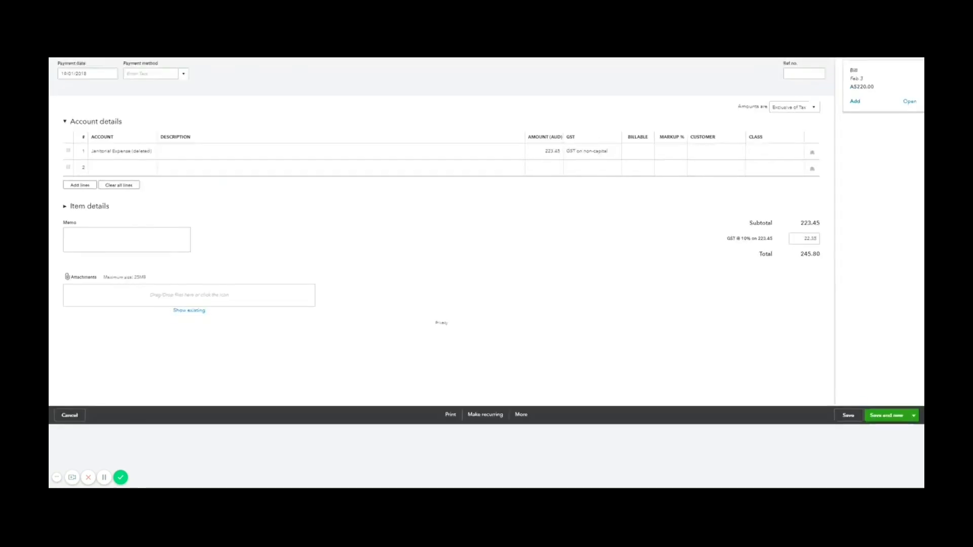
left_click(917, 64)
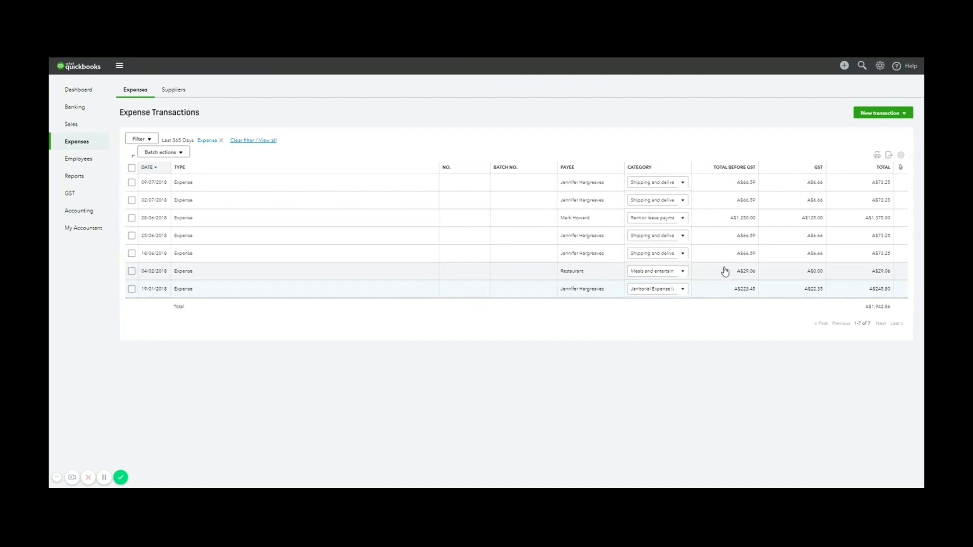
left_click(881, 272)
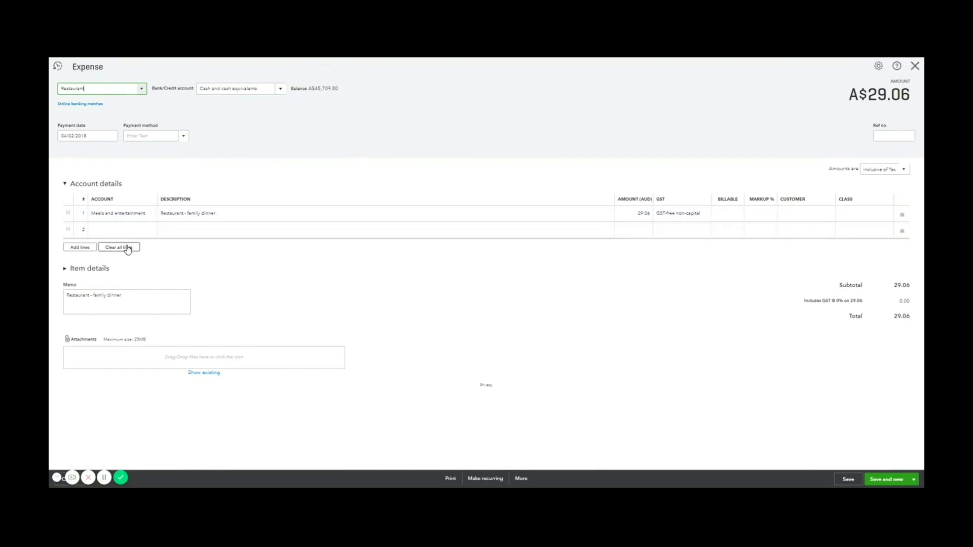
left_click(915, 67)
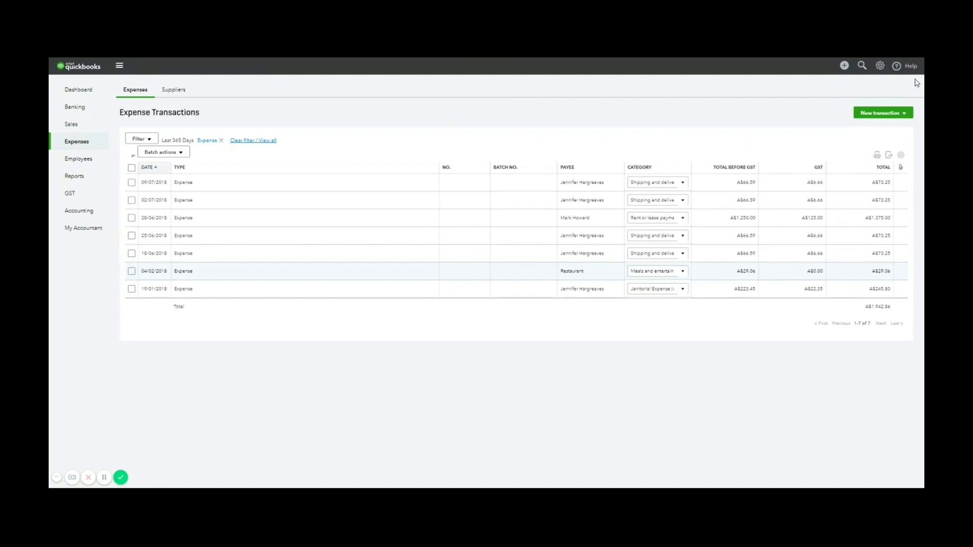
Expand the 06/02/2018 A$41.00 Parking item in the bank review list
left_click(72, 108)
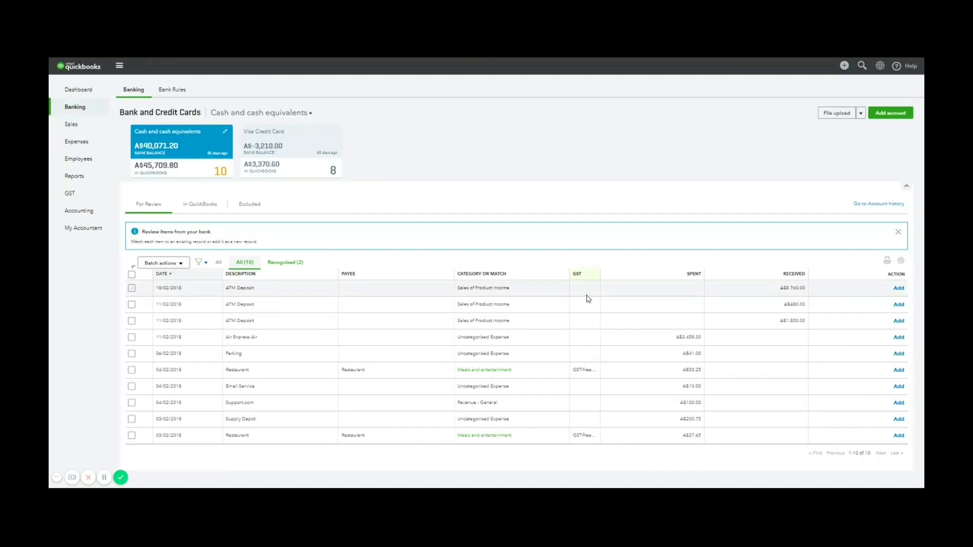
left_click(392, 355)
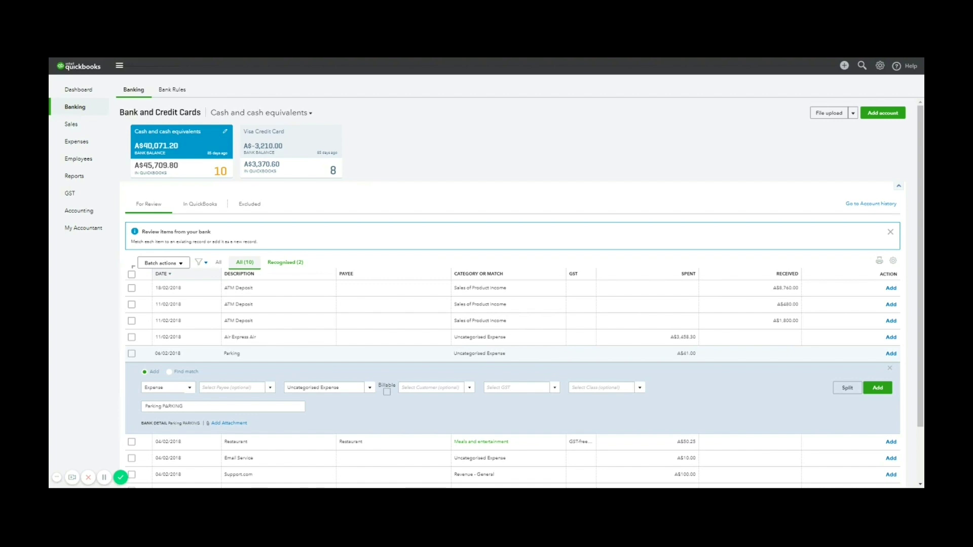
Start a new expense and create Paystay as its new payee
left_click(87, 145)
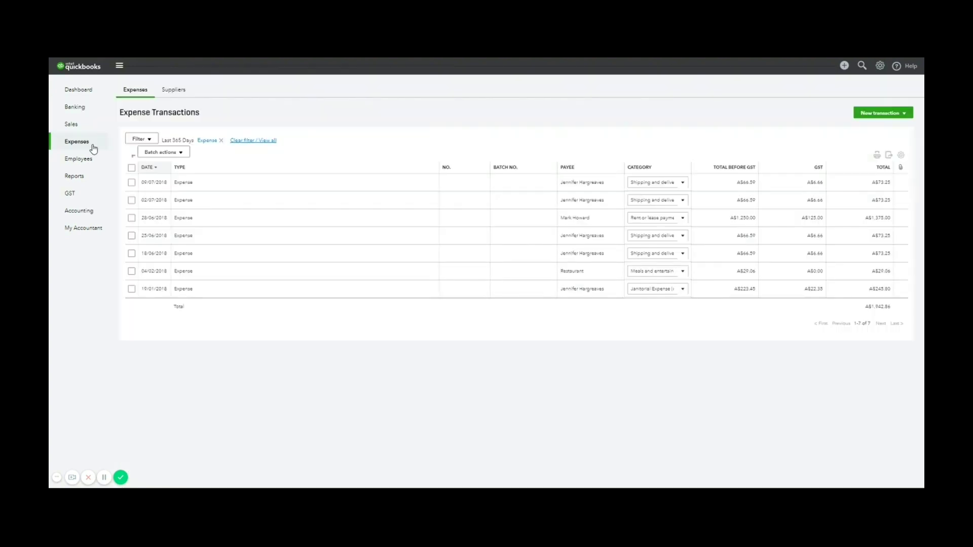
left_click(897, 109)
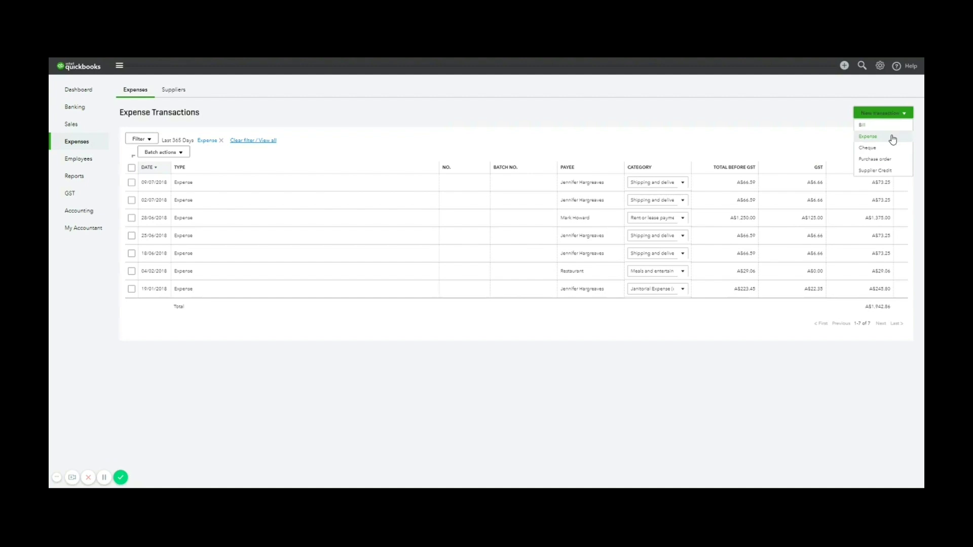
left_click(892, 139)
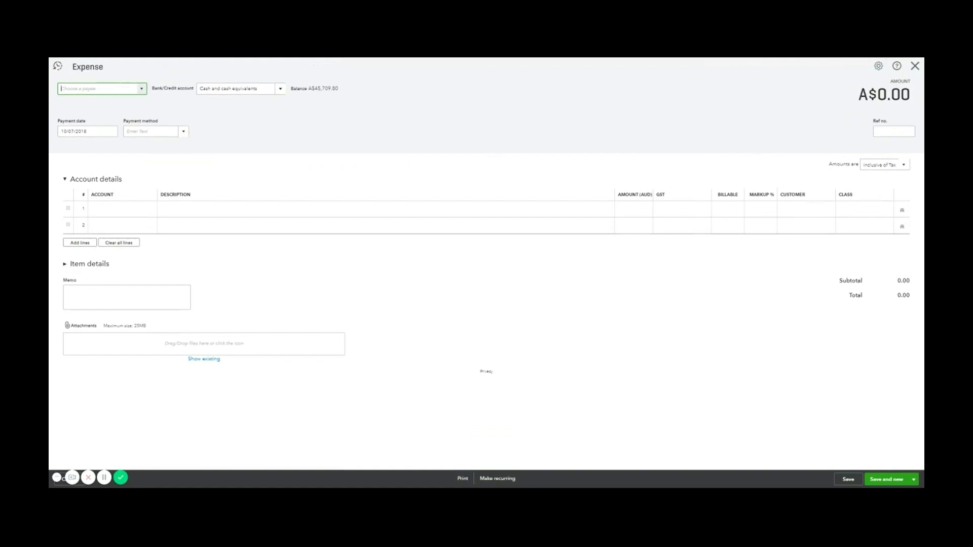
type("Paystay")
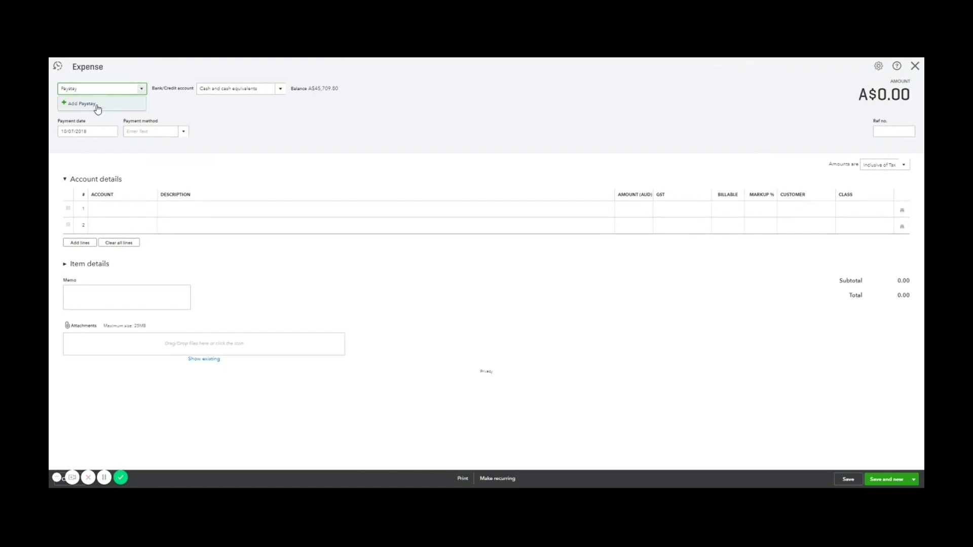
left_click(95, 104)
left_click(167, 203)
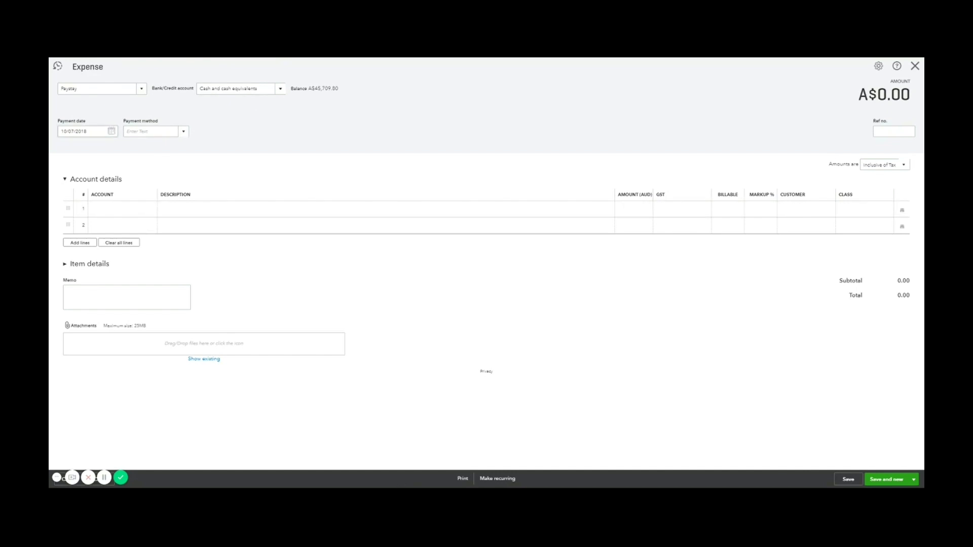
Set the payment date to 06/02/2018 and the payment method to Direct Debit
left_click(111, 130)
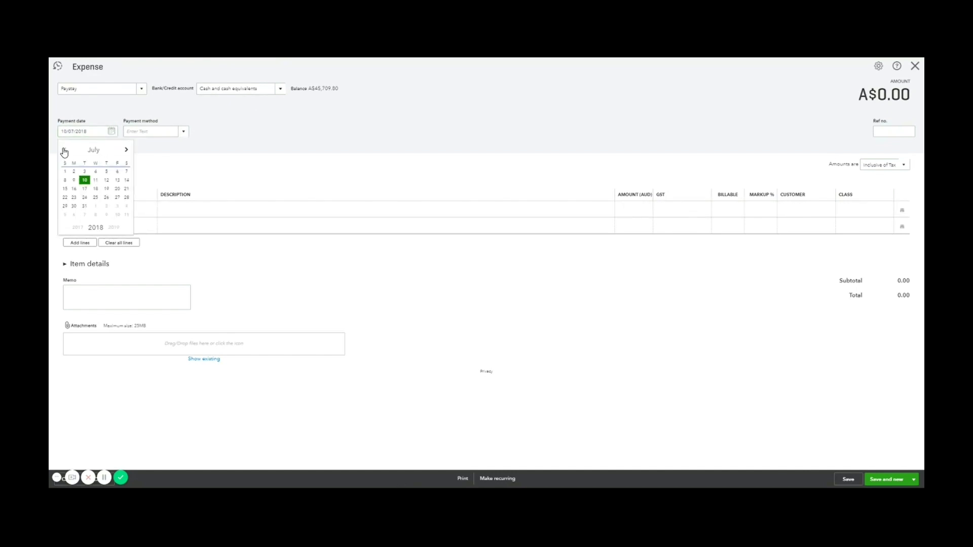
left_click(64, 151)
left_click(65, 151)
left_click(65, 150)
left_click(87, 181)
left_click(184, 135)
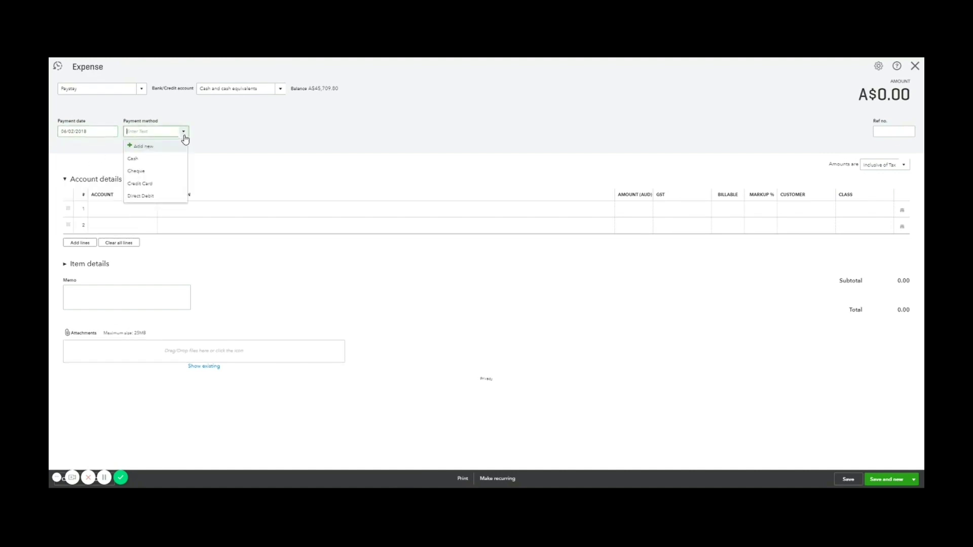
left_click(163, 196)
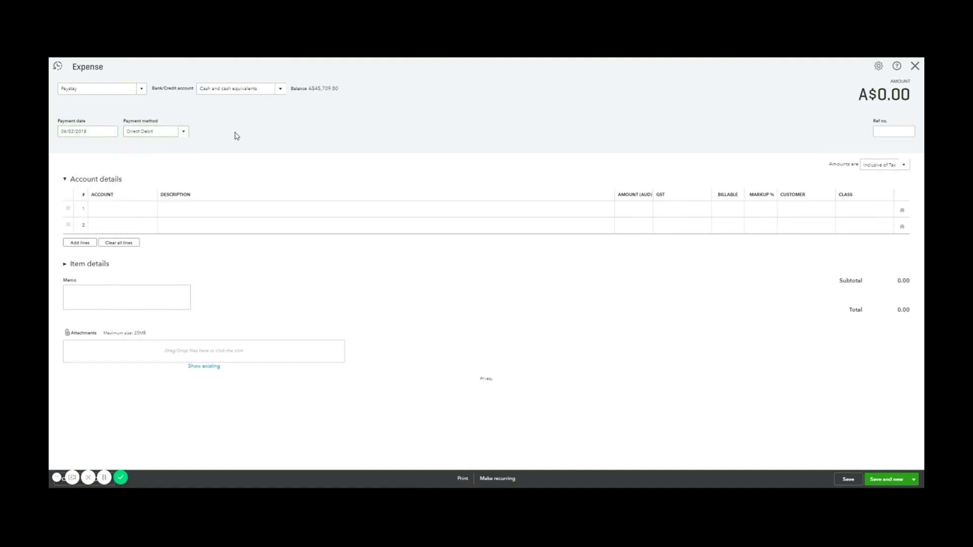
left_click(184, 134)
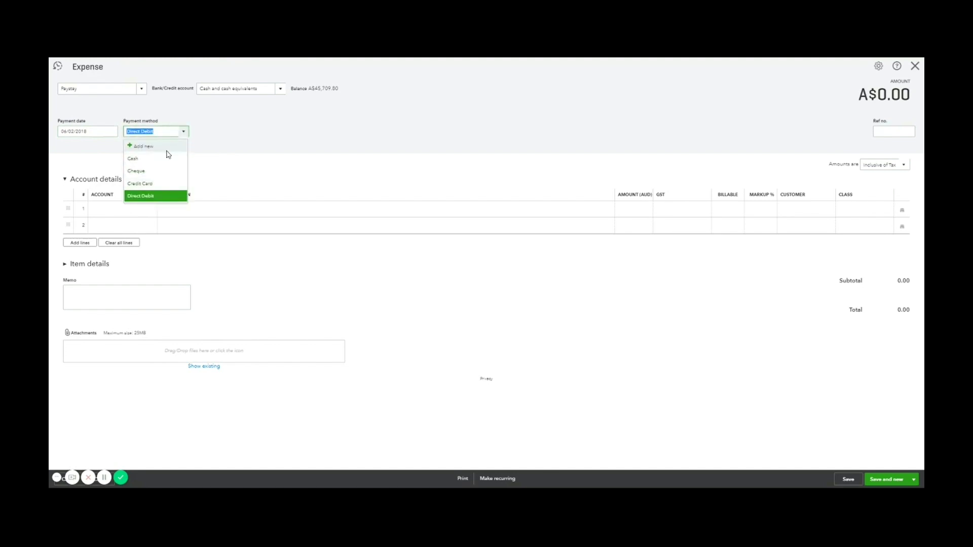
left_click(161, 197)
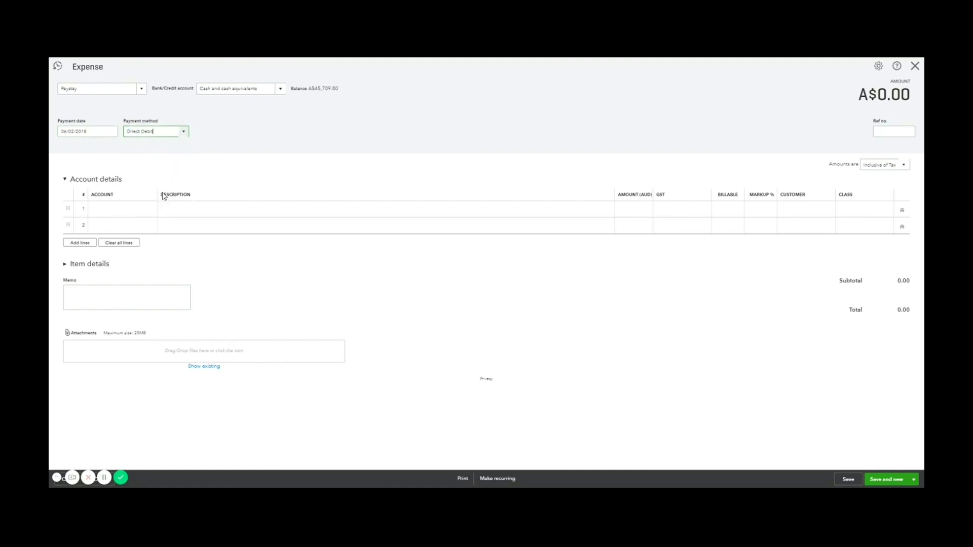
left_click(893, 131)
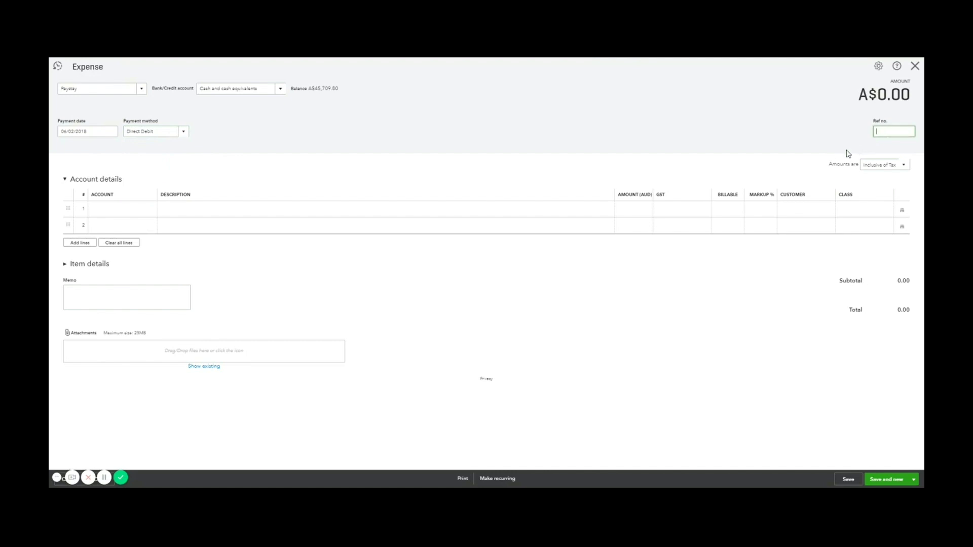
Add a line in a new Parking account described as parking fees whilst away, amount 41.00
left_click(120, 214)
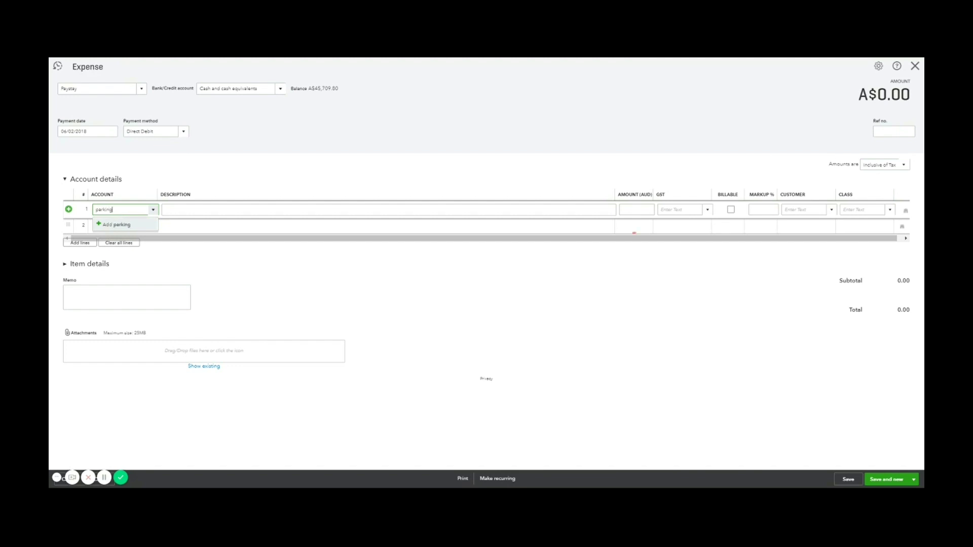
left_click(122, 224)
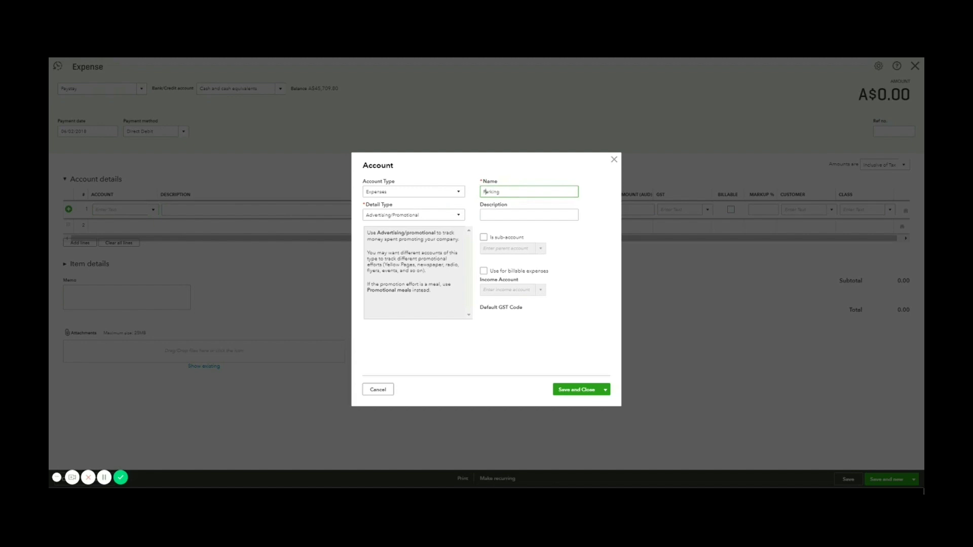
left_click(577, 390)
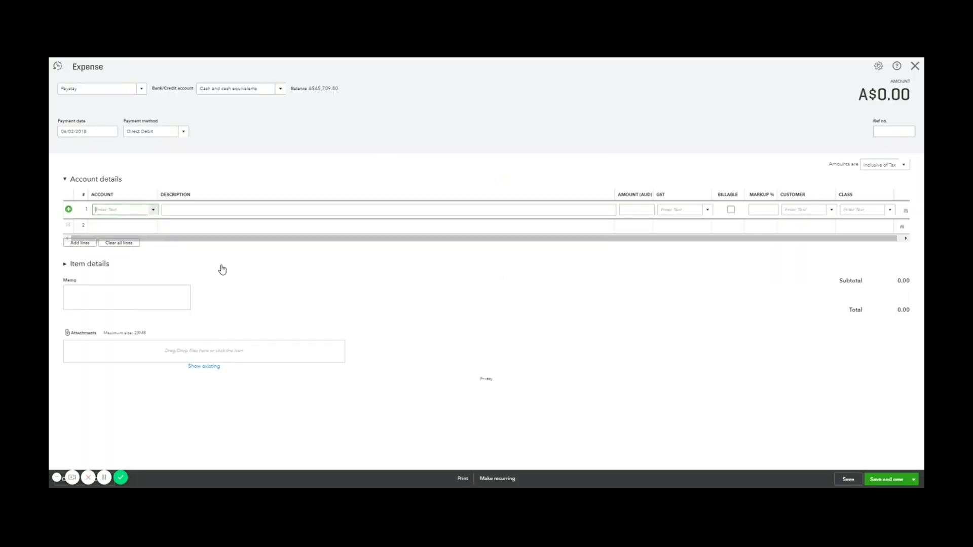
left_click(228, 208)
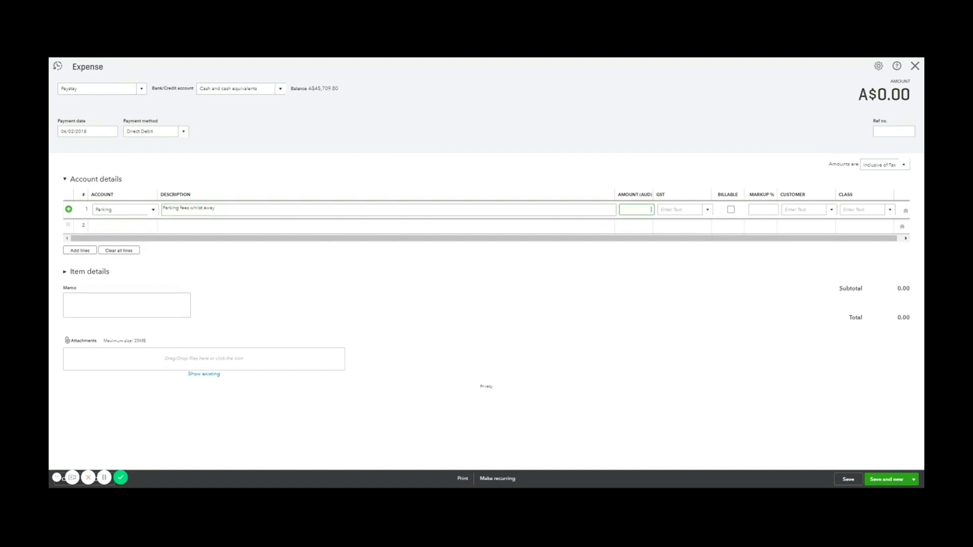
key("Escape")
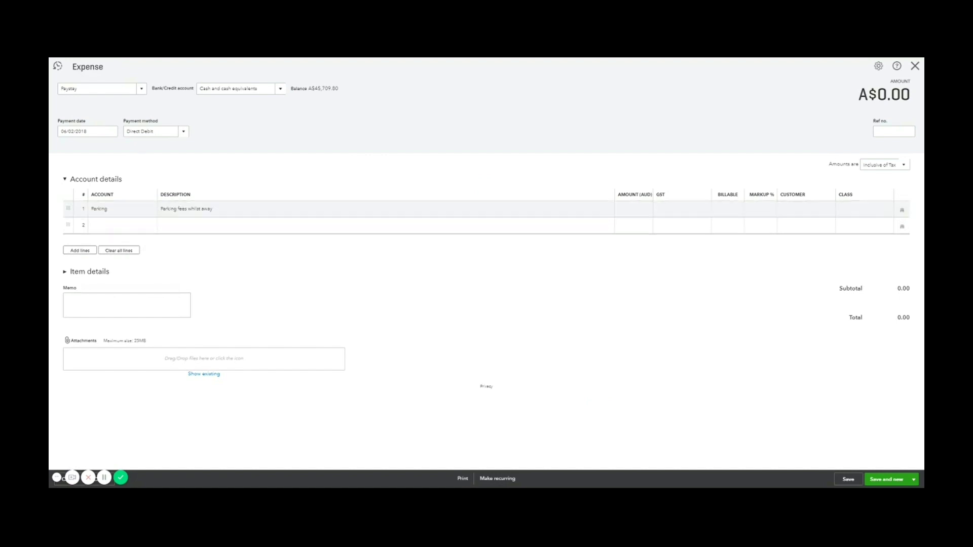
left_click(633, 211)
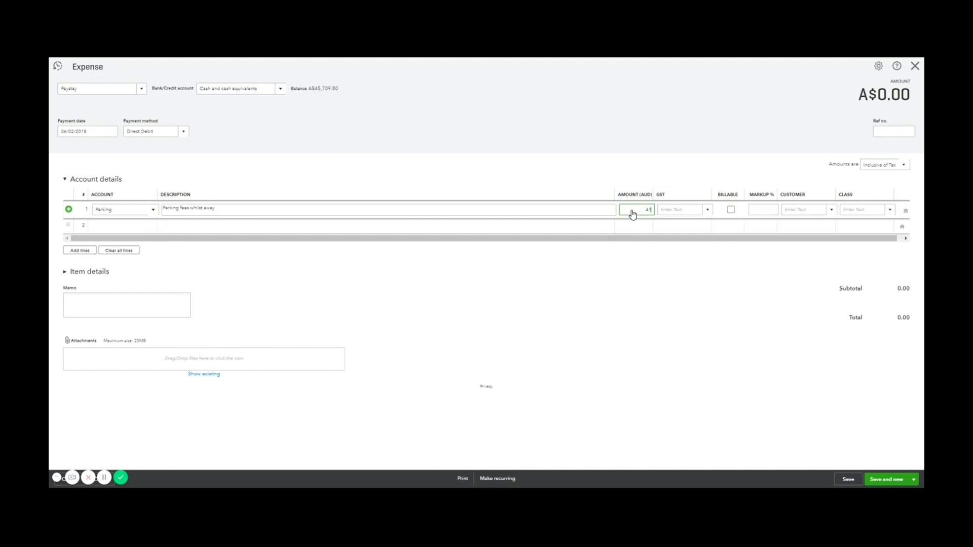
key("Tab")
Apply GST on non-capital to the line and save and close the expense
left_click(708, 210)
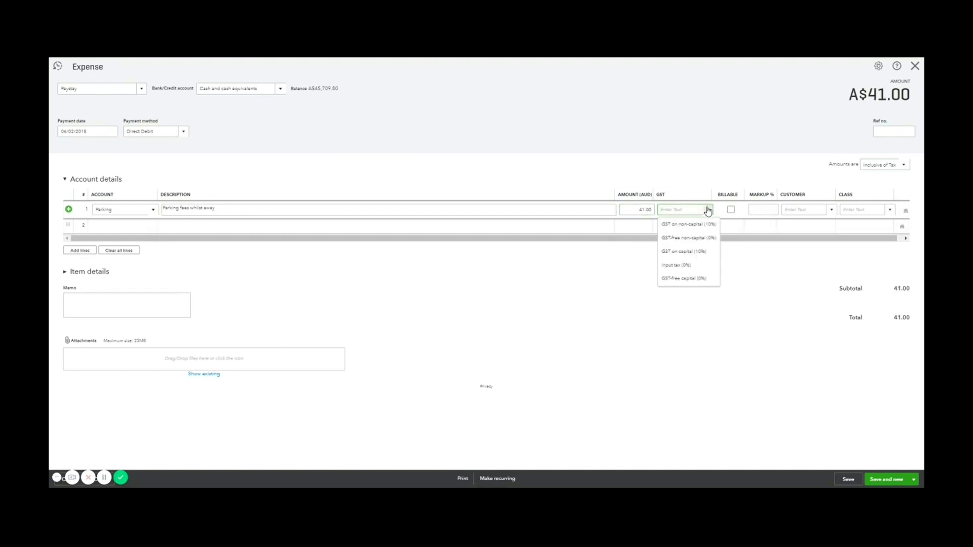
left_click(708, 224)
left_click(674, 140)
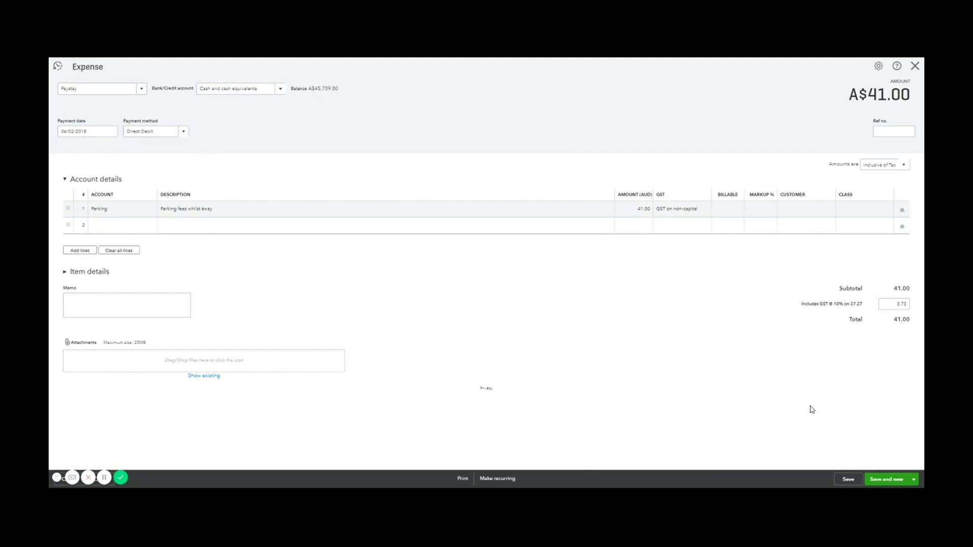
left_click(913, 483)
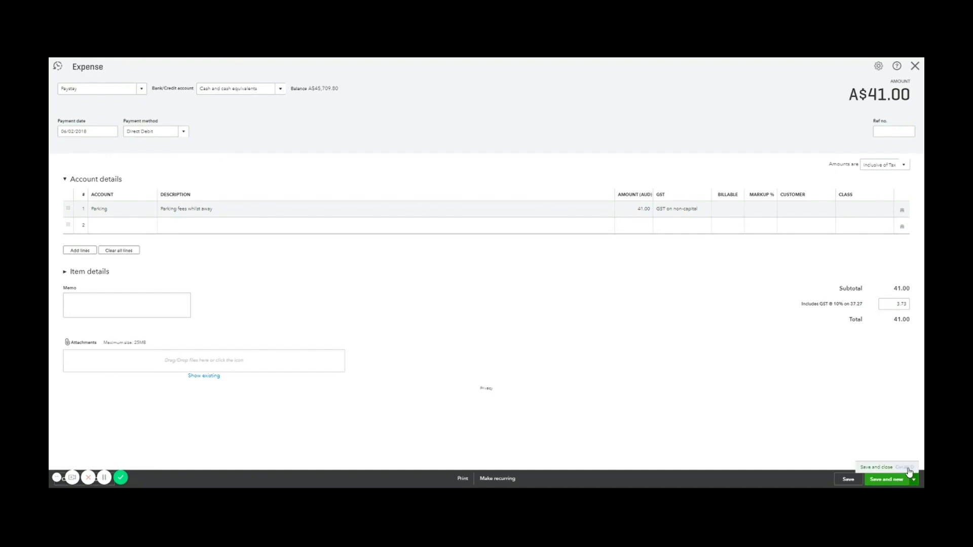
left_click(908, 469)
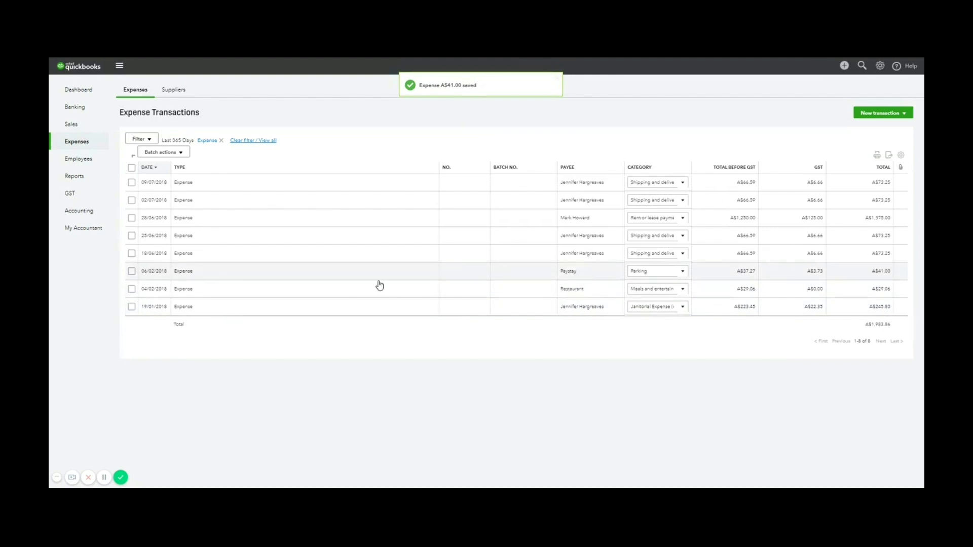
Match the 06/02/2018 A$41.00 Parking bank line to the Paystay expense
left_click(85, 115)
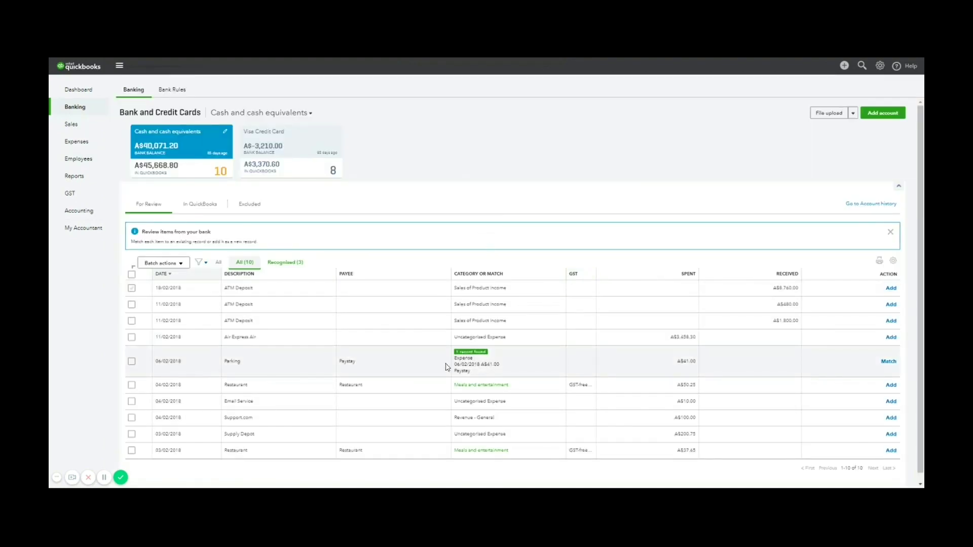
left_click(403, 369)
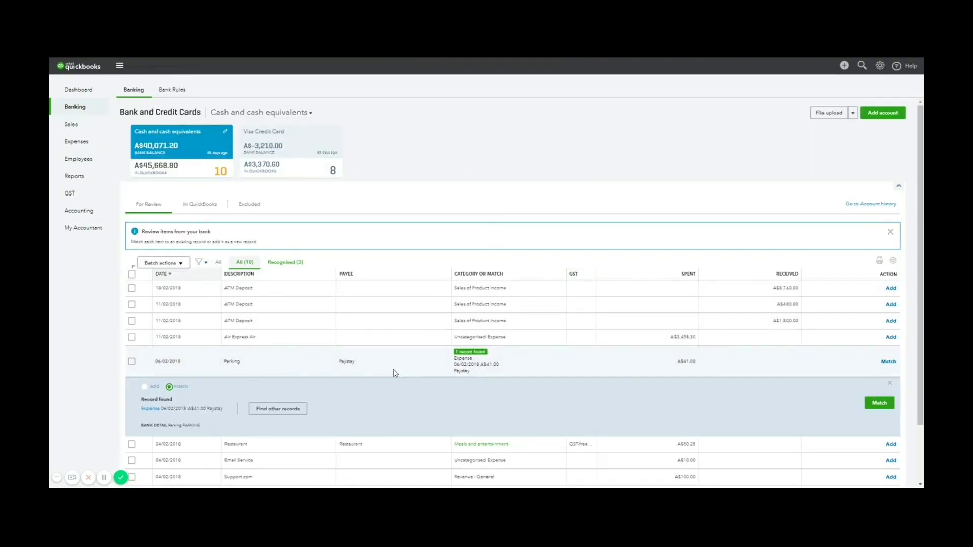
scroll(395, 373, "down", 1)
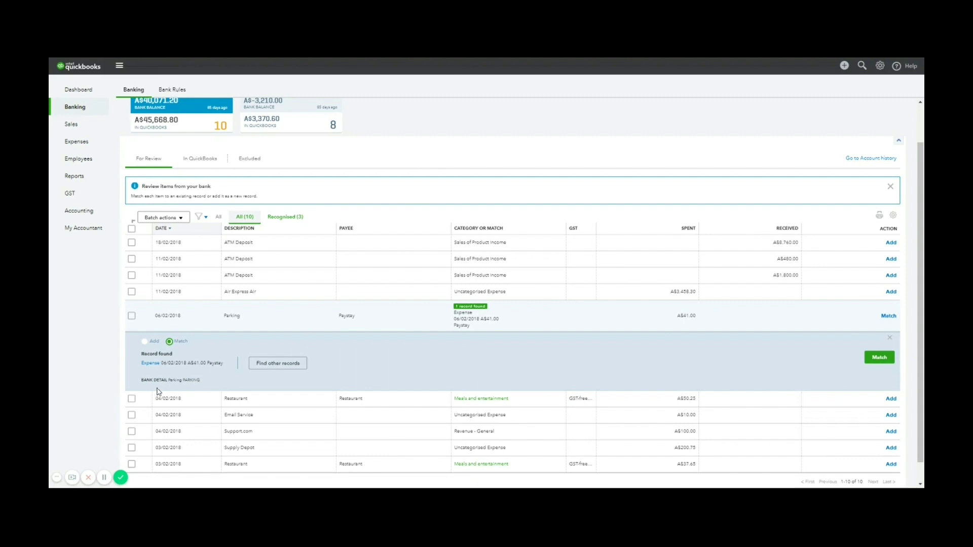
left_click(875, 360)
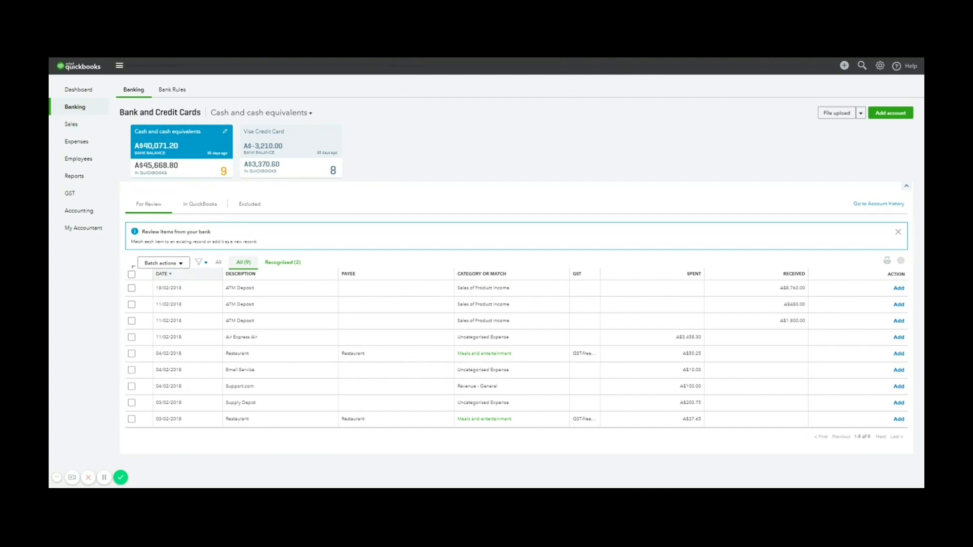
Go to the Expenses list and dismiss the + Create menu without creating anything
left_click(86, 144)
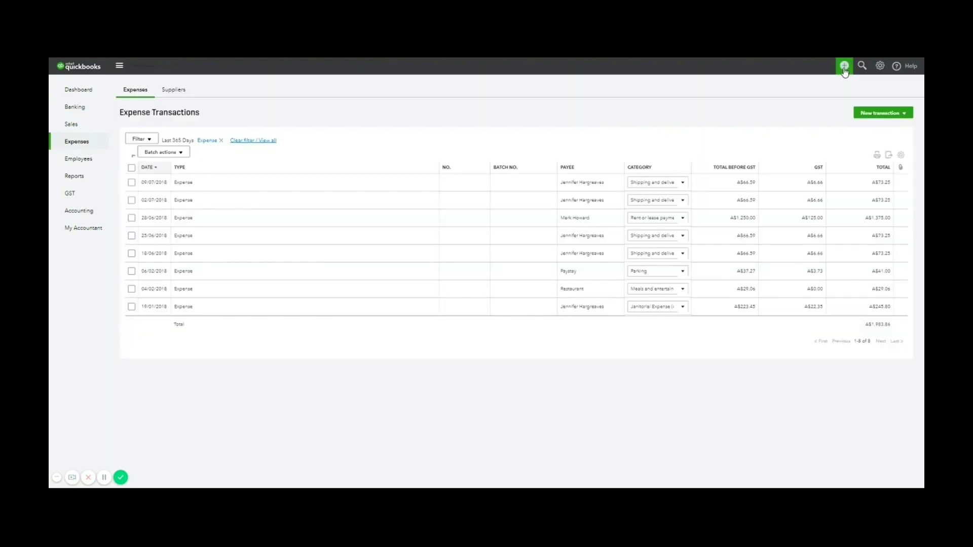
left_click(845, 67)
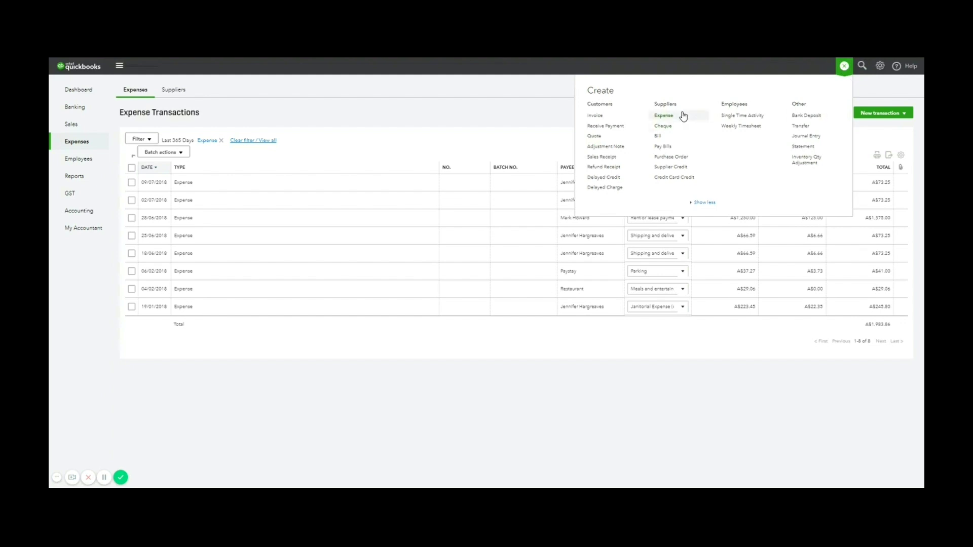
left_click(482, 124)
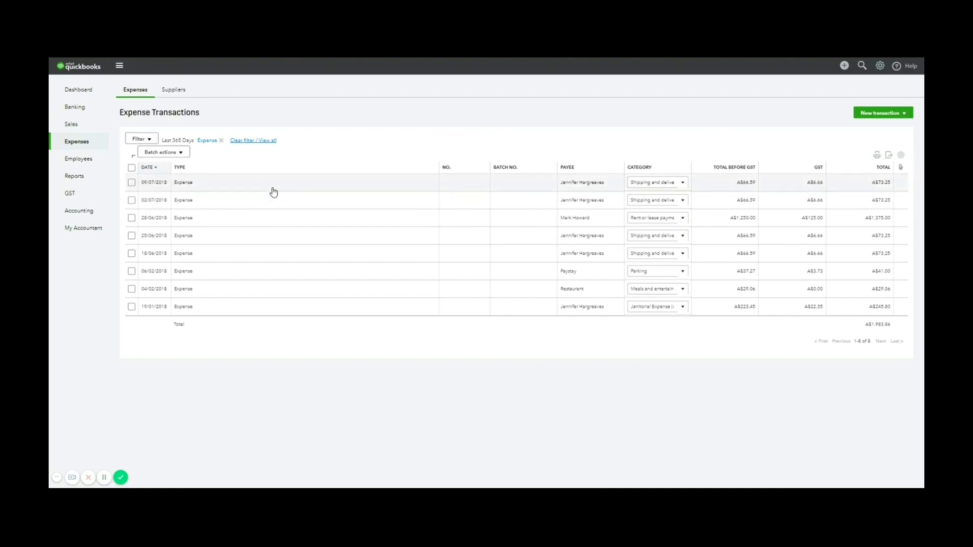
Open the 09/07/2018 A$73.25 shipping and delivery expense, close it, then reopen it
left_click(221, 225)
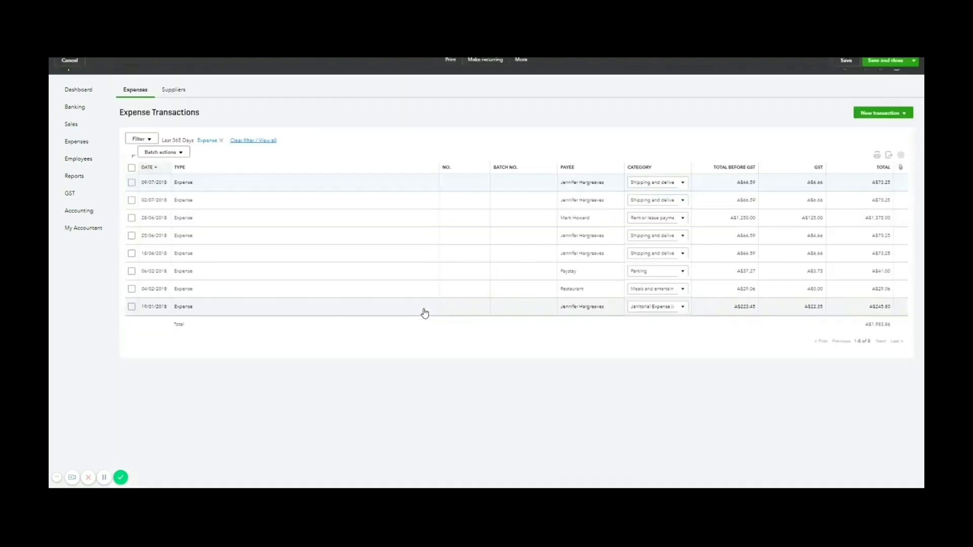
left_click(915, 66)
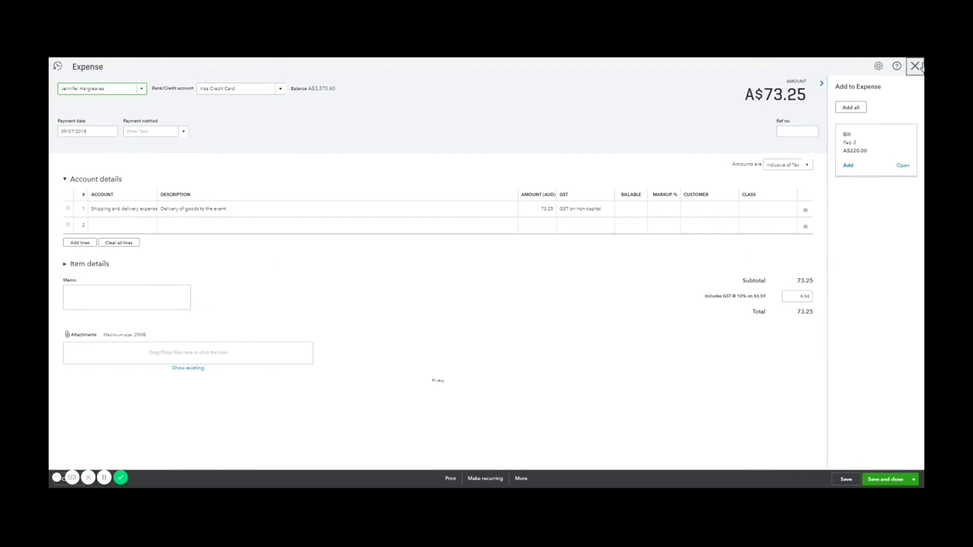
left_click(372, 186)
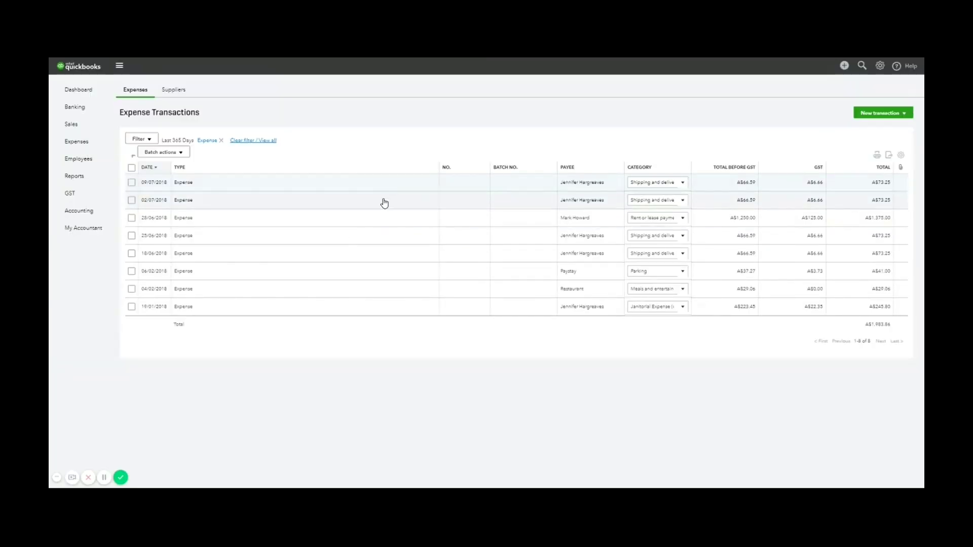